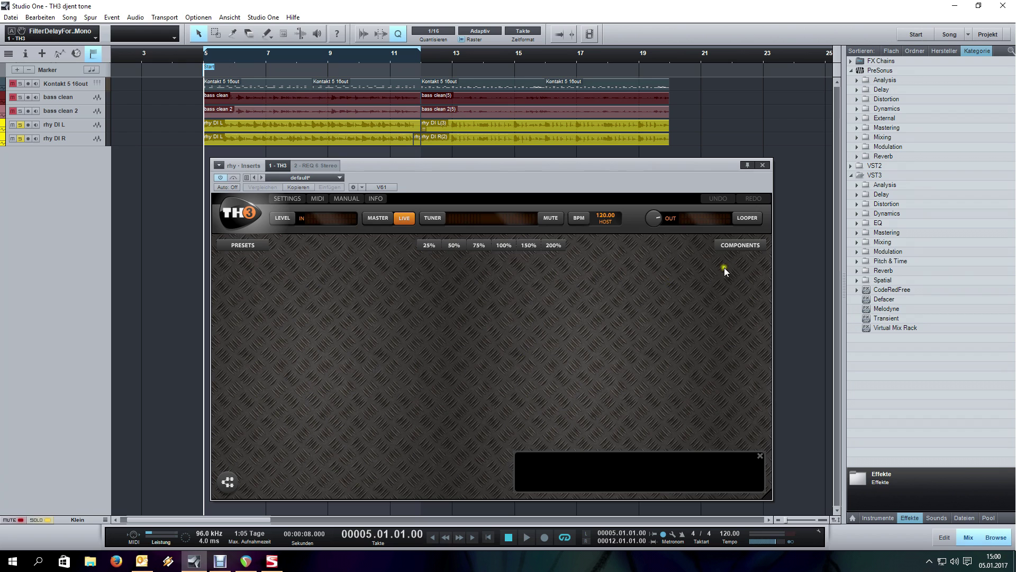
Add the Gate Expander from the Noise reduction components to the empty TH3 rig.
{"action": "left_click", "coordinate": [753, 247]}
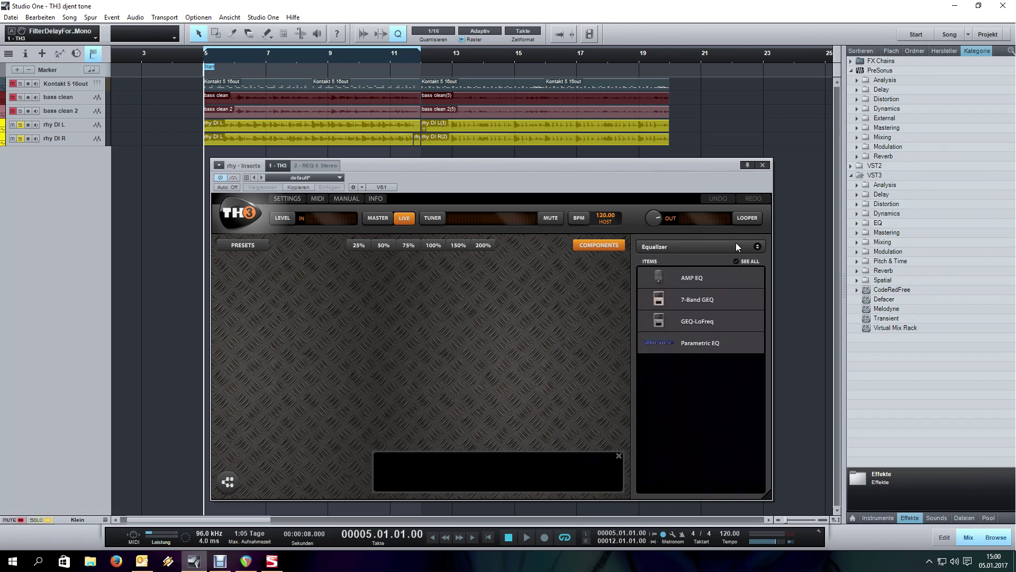
{"action": "left_click", "coordinate": [737, 242]}
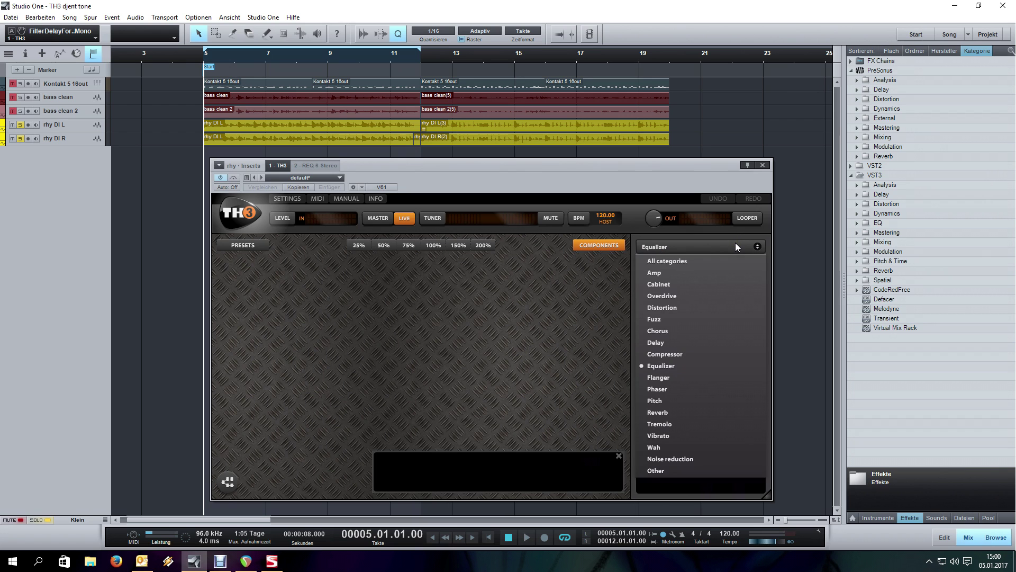
{"action": "left_click", "coordinate": [693, 459]}
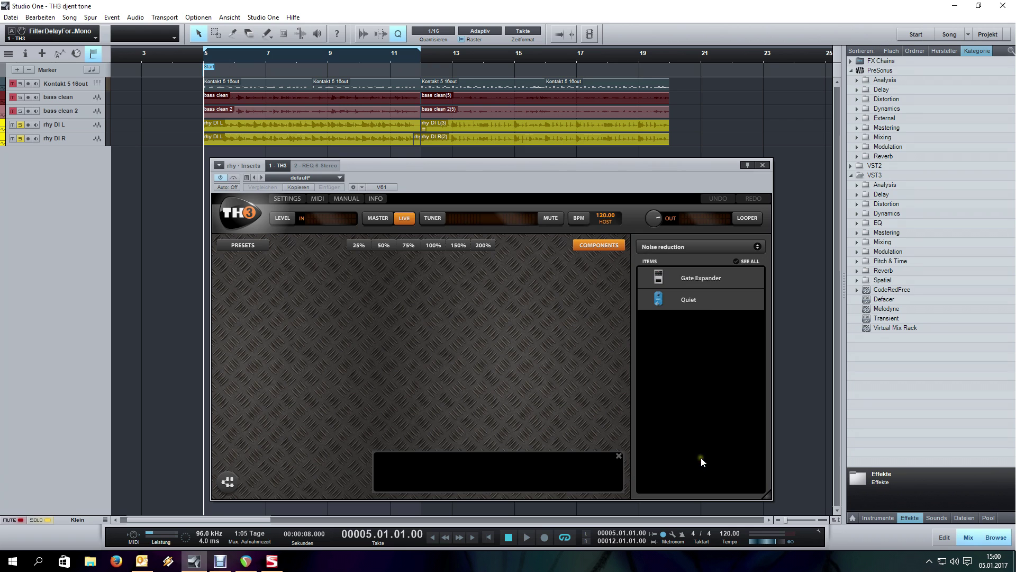
{"action": "left_click_drag", "start_coordinate": [710, 271], "coordinate": [414, 326]}
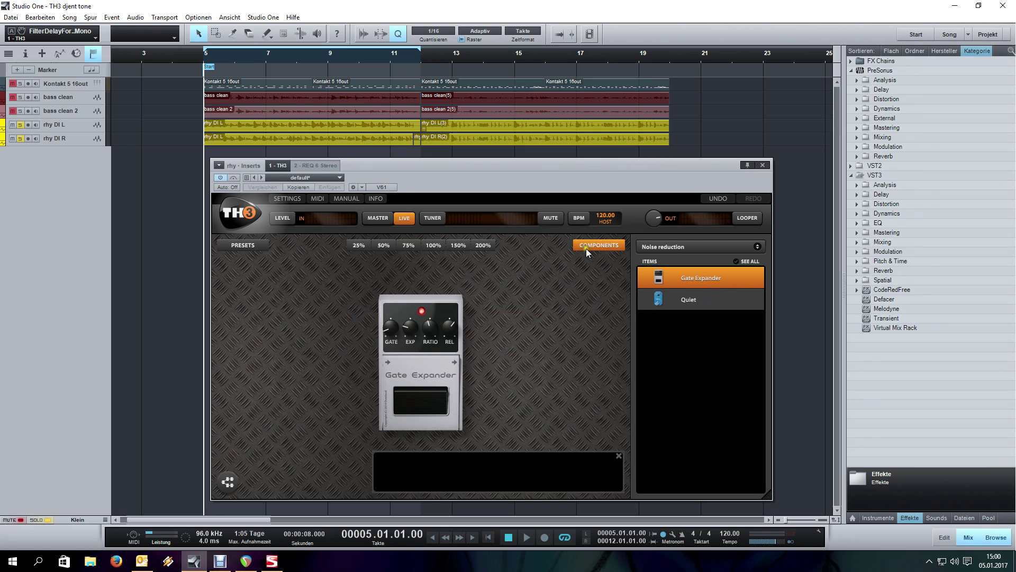
{"action": "left_click", "coordinate": [590, 246]}
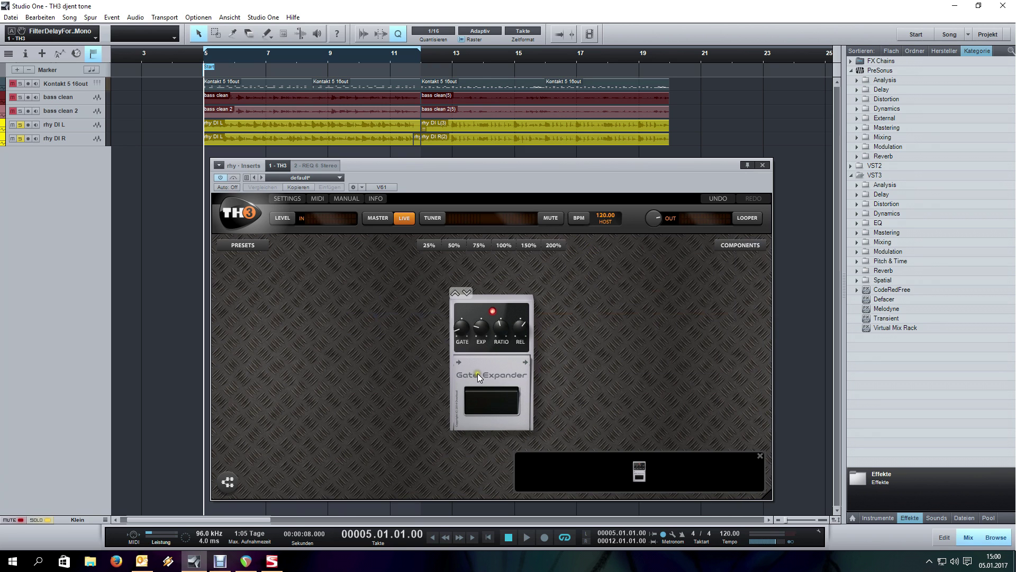
Set the Gate Expander's EXP to -80.0 dB, RATIO to minimum, REL to 0.040 and GATE to -46.0.
{"action": "left_click_drag", "start_coordinate": [481, 328], "coordinate": [479, 388]}
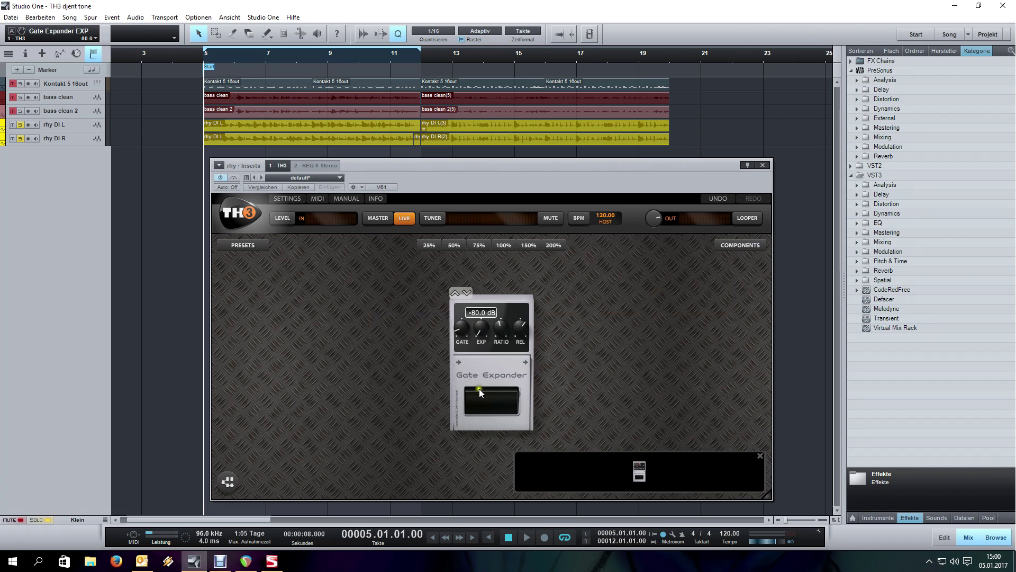
{"action": "left_click_drag", "start_coordinate": [506, 324], "coordinate": [527, 352]}
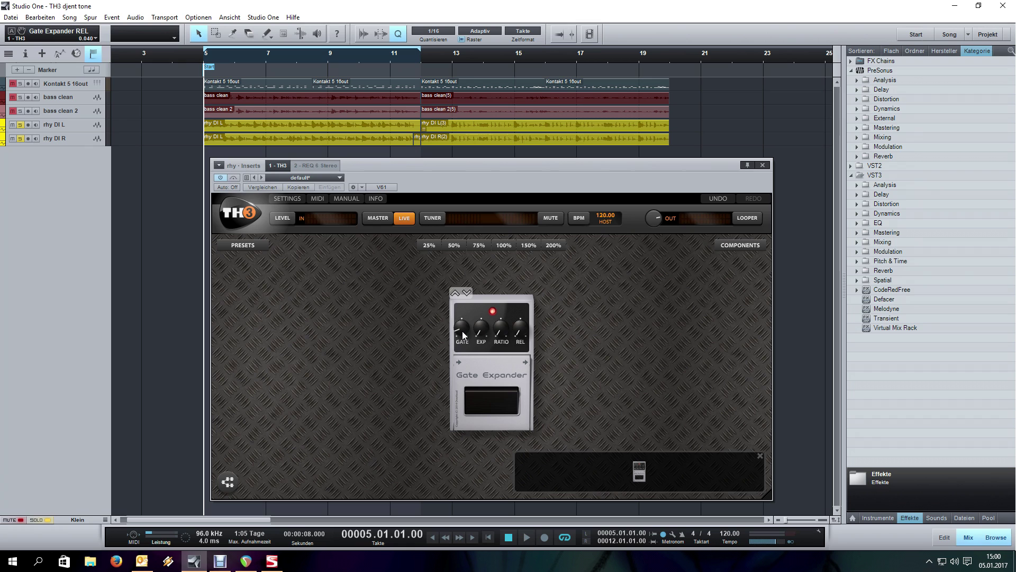
{"action": "left_click_drag", "start_coordinate": [462, 331], "coordinate": [460, 310]}
Add the TUBE NINE pedal from the Overdrive components after the Gate Expander.
{"action": "left_click", "coordinate": [741, 247]}
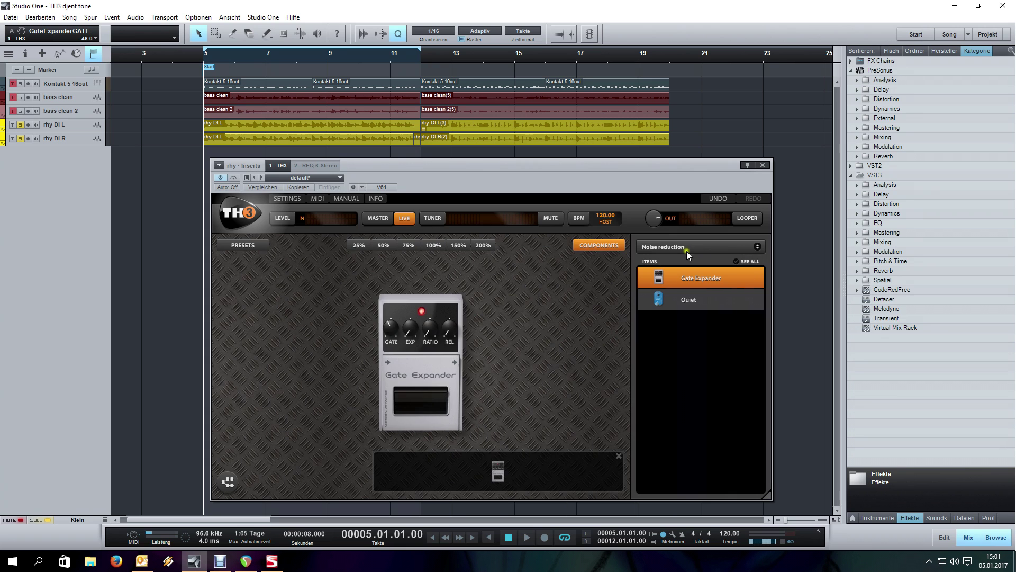
{"action": "left_click", "coordinate": [685, 245]}
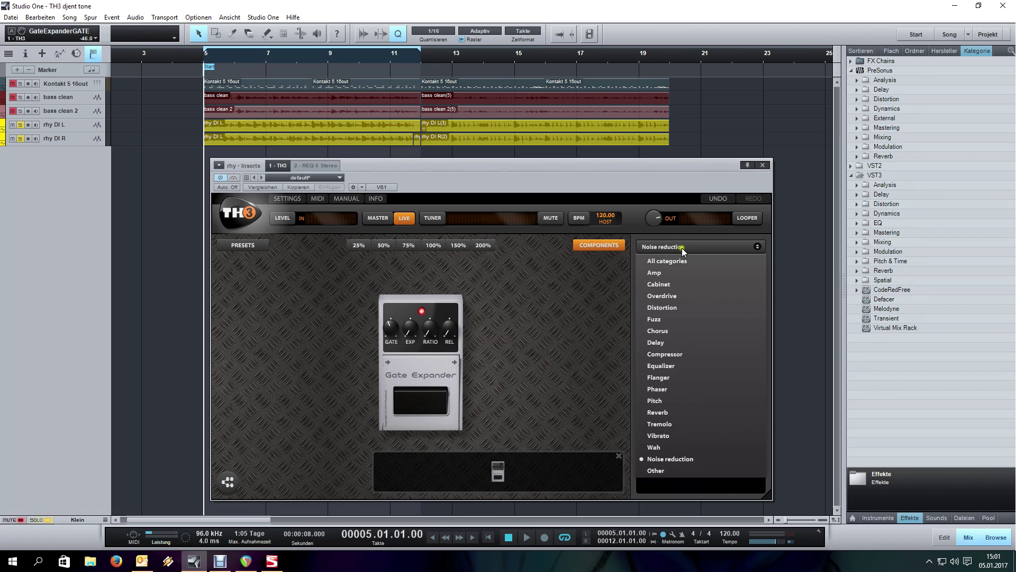
{"action": "left_click", "coordinate": [686, 295]}
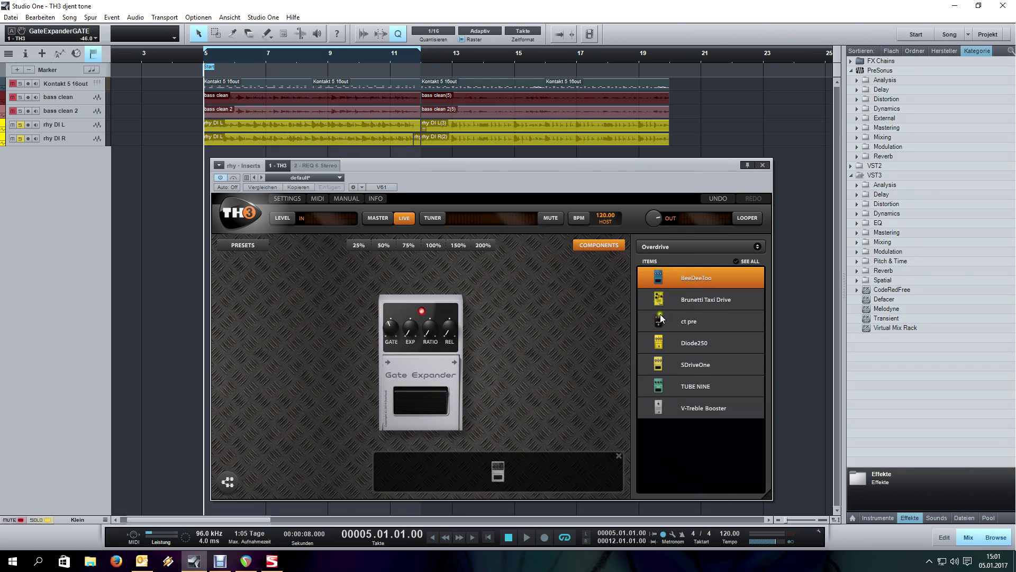
{"action": "left_click_drag", "start_coordinate": [687, 396], "coordinate": [534, 339]}
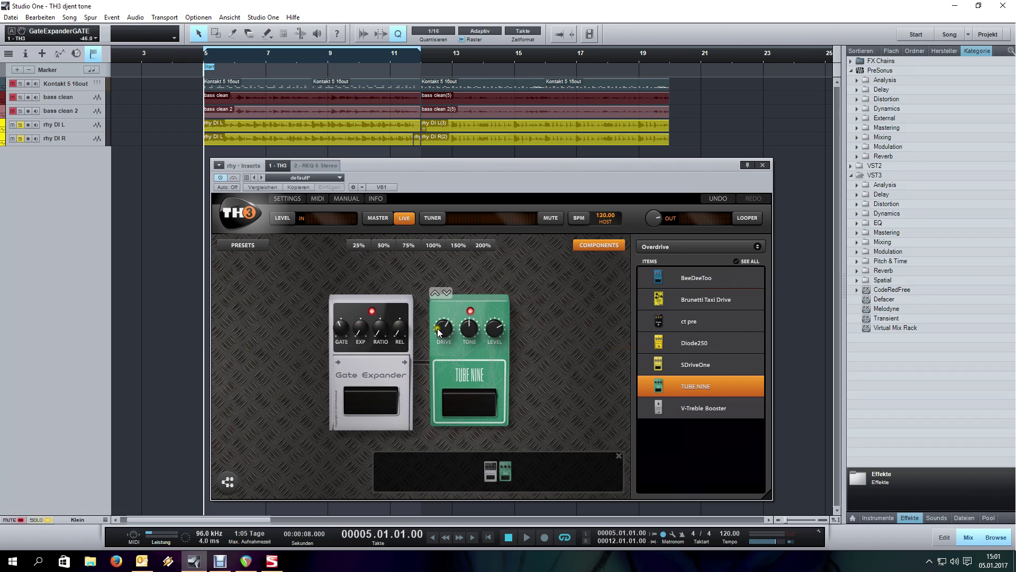
{"action": "mouse_move", "coordinate": [443, 327]}
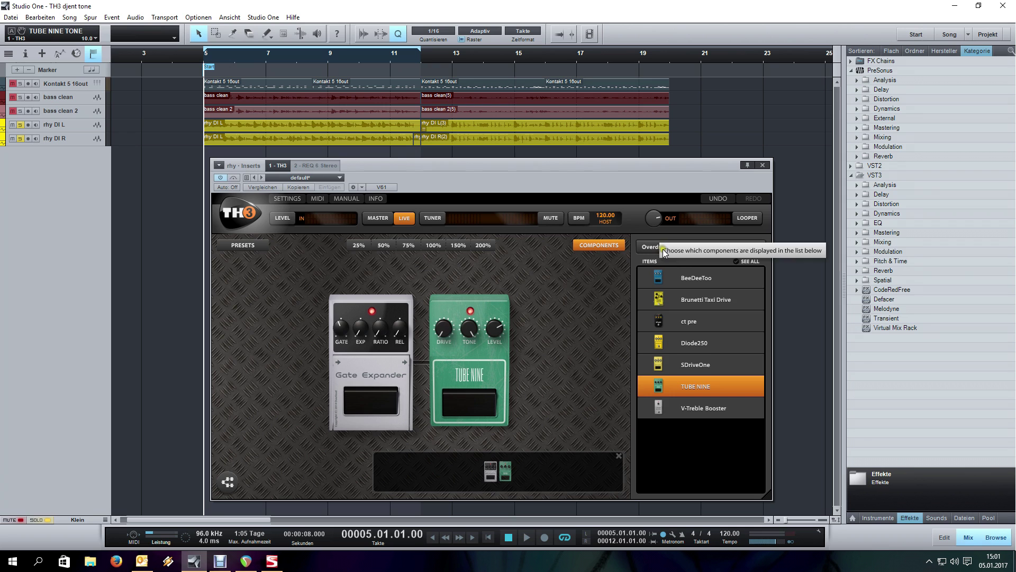
Add the Modern (US) CH3 amp after the TUBE NINE without its matching cabinet, and set its mode to MODERN.
{"action": "left_click", "coordinate": [692, 247]}
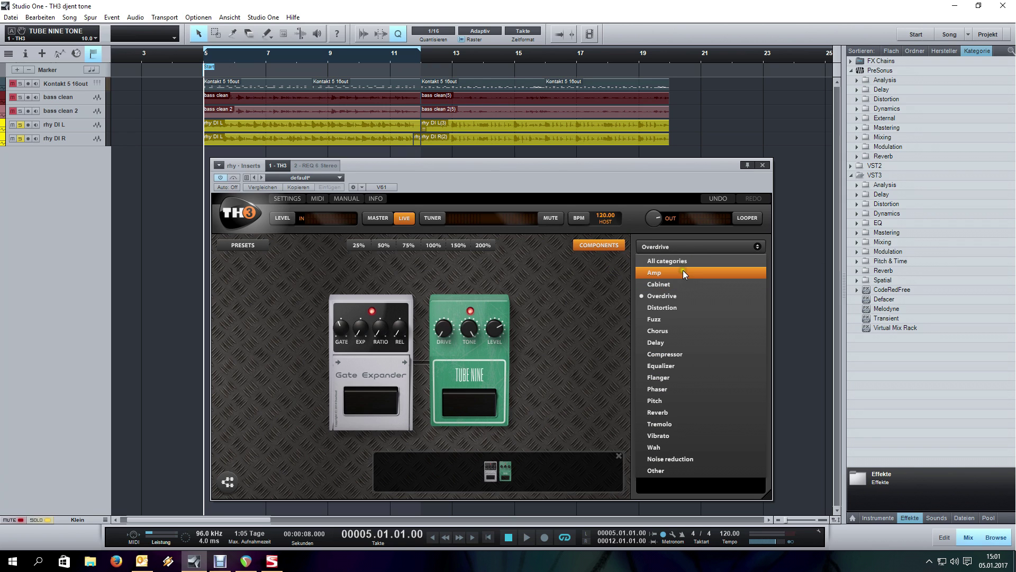
{"action": "left_click", "coordinate": [683, 271]}
{"action": "scroll", "coordinate": [677, 347], "scroll_direction": "down", "scroll_amount": 10}
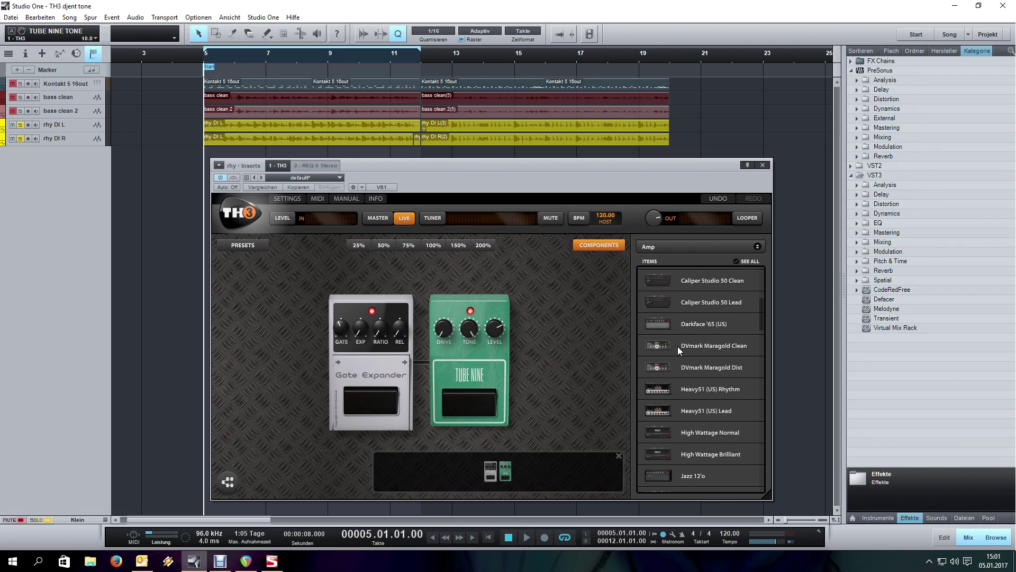
{"action": "scroll", "coordinate": [677, 350], "scroll_direction": "down", "scroll_amount": 3}
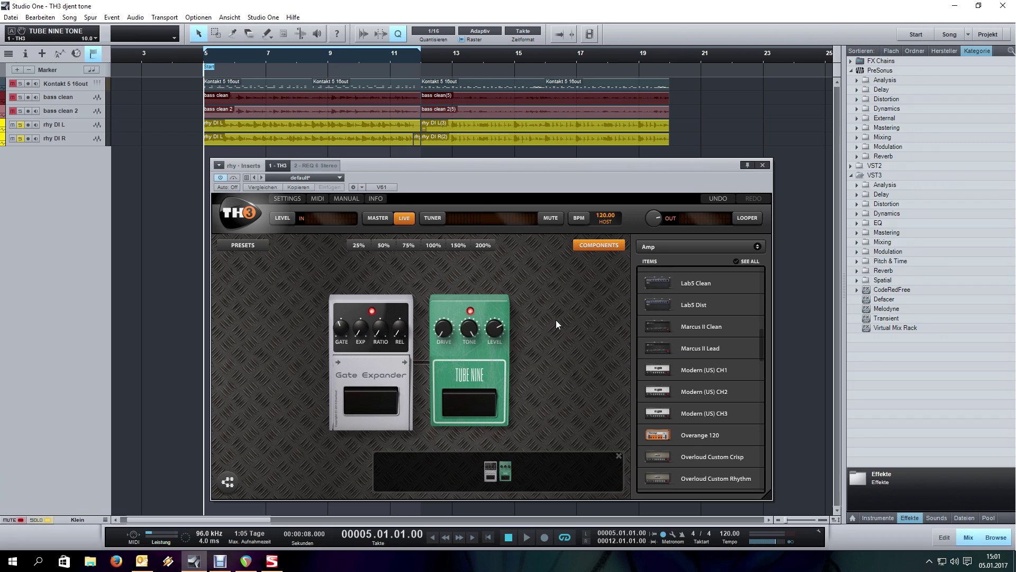
{"action": "left_click_drag", "start_coordinate": [710, 415], "coordinate": [588, 368]}
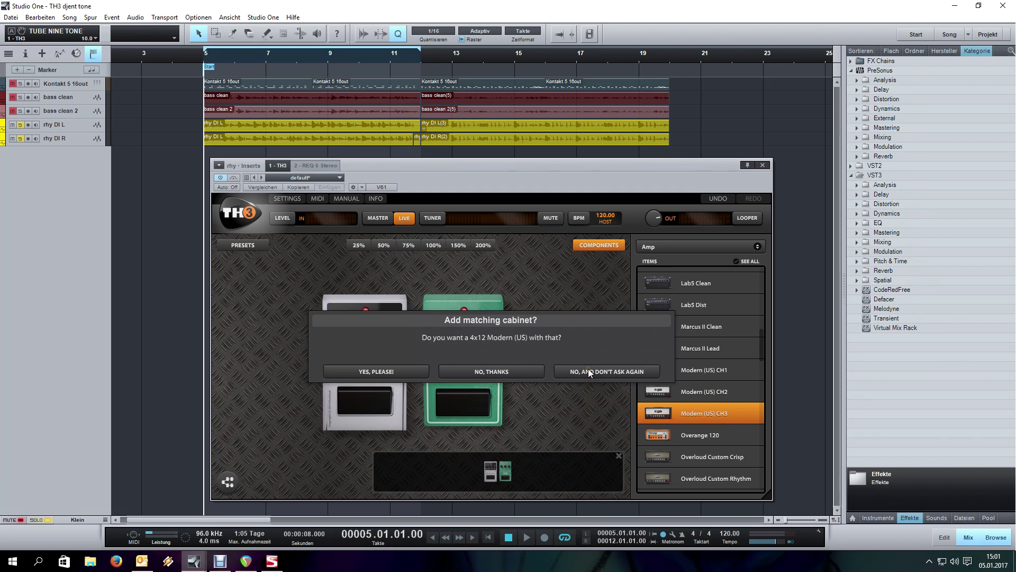
{"action": "left_click", "coordinate": [487, 371]}
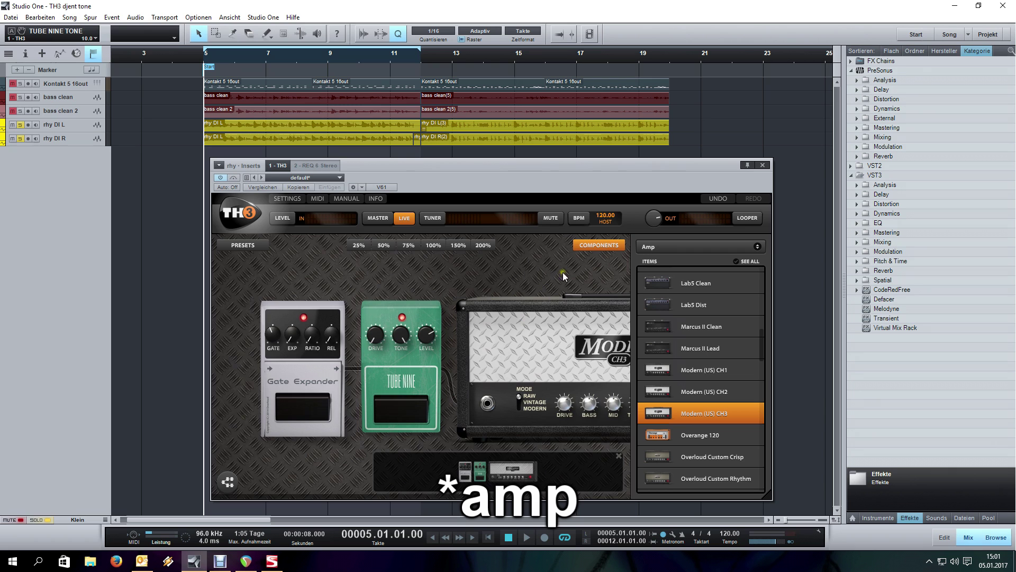
{"action": "left_click", "coordinate": [381, 404]}
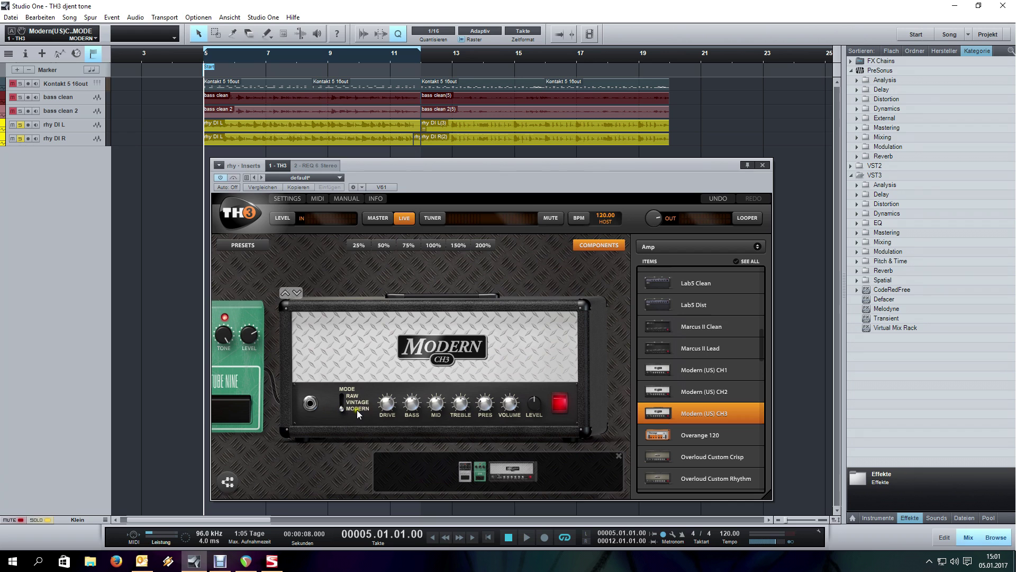
Add the 2x12 Slo 12k (US) cabinet after the amp and hide the component list.
{"action": "left_click", "coordinate": [671, 247]}
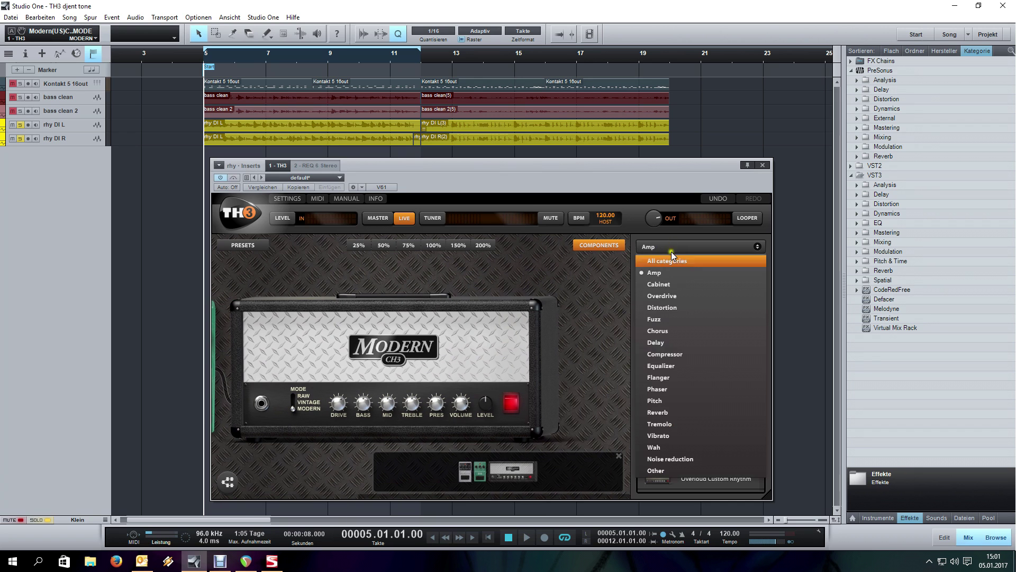
{"action": "left_click", "coordinate": [670, 284]}
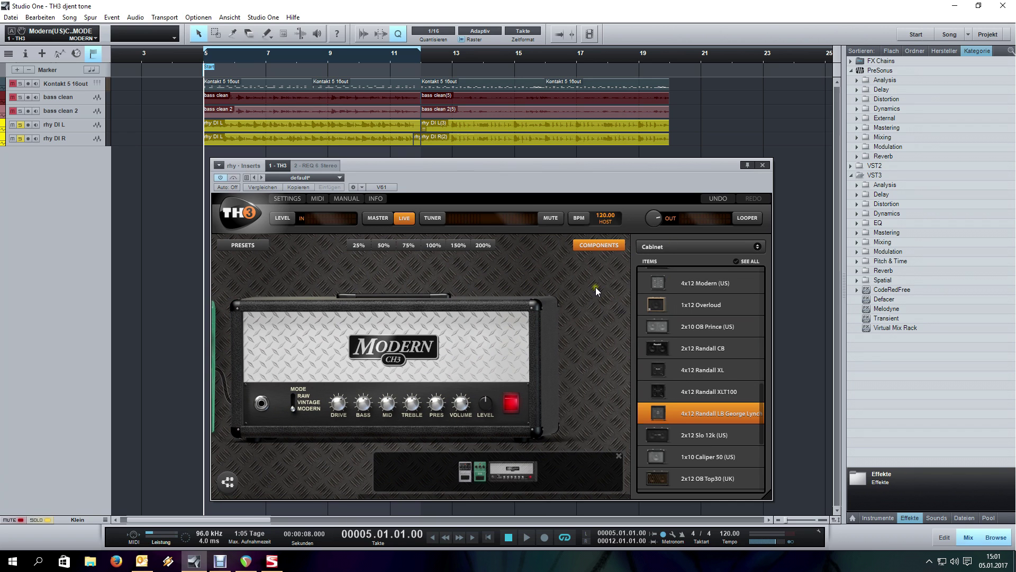
{"action": "scroll", "coordinate": [682, 337], "scroll_direction": "down", "scroll_amount": 4}
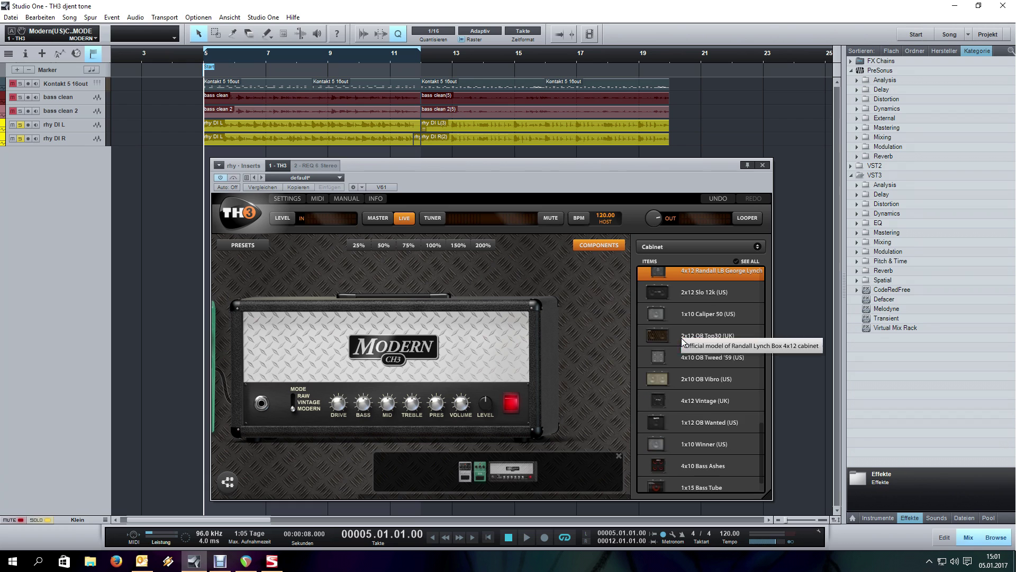
{"action": "scroll", "coordinate": [687, 436], "scroll_direction": "up", "scroll_amount": 2}
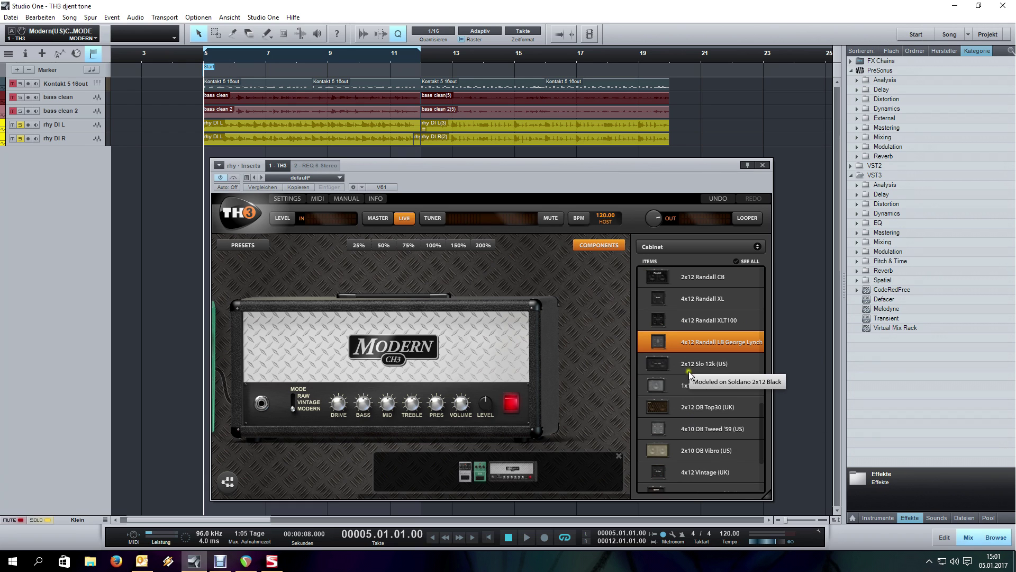
{"action": "left_click_drag", "start_coordinate": [702, 368], "coordinate": [607, 366]}
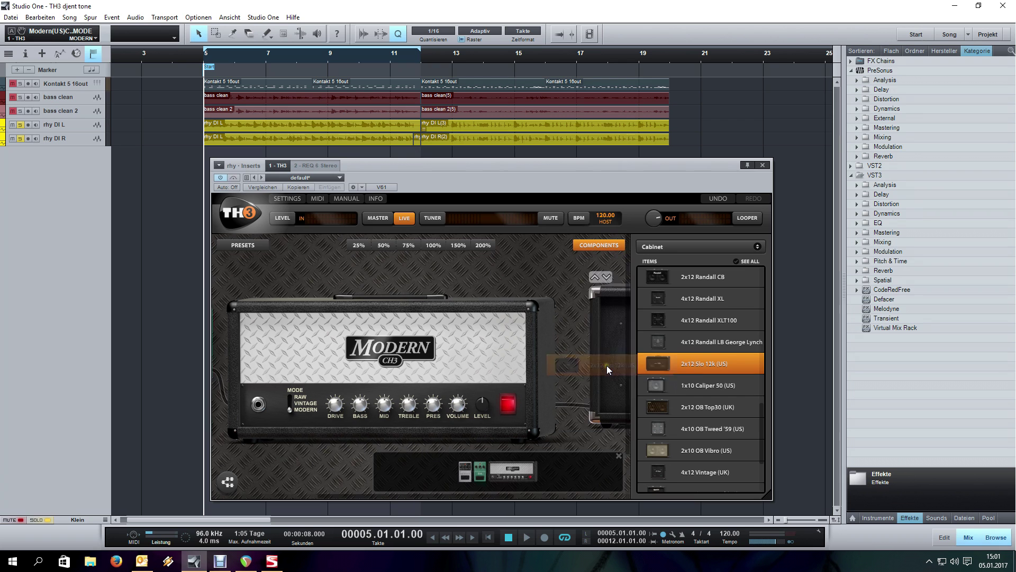
{"action": "left_click", "coordinate": [593, 245]}
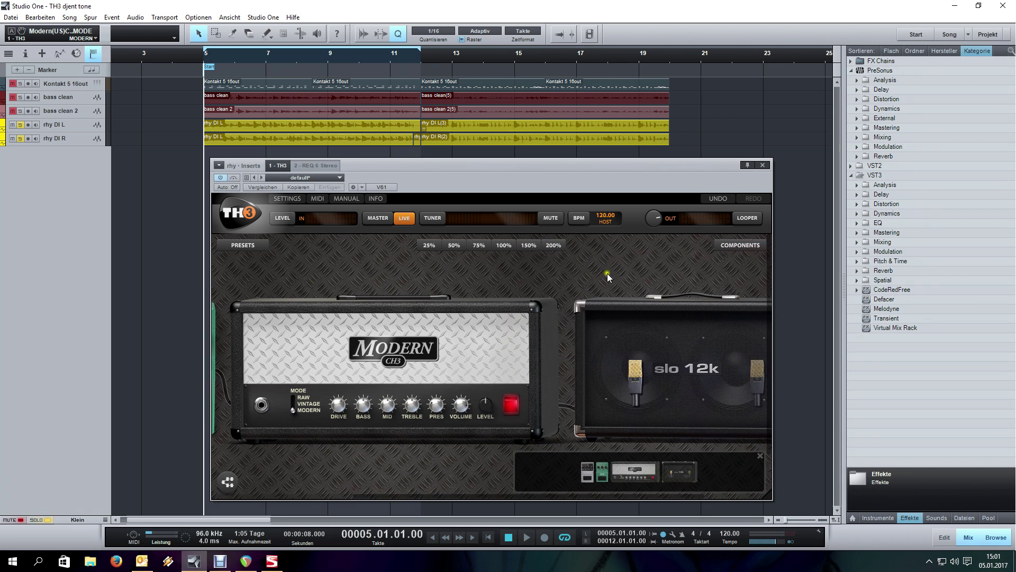
Change microphone A on the Slo 12k cabinet to American57 [D].
{"action": "left_click", "coordinate": [635, 371]}
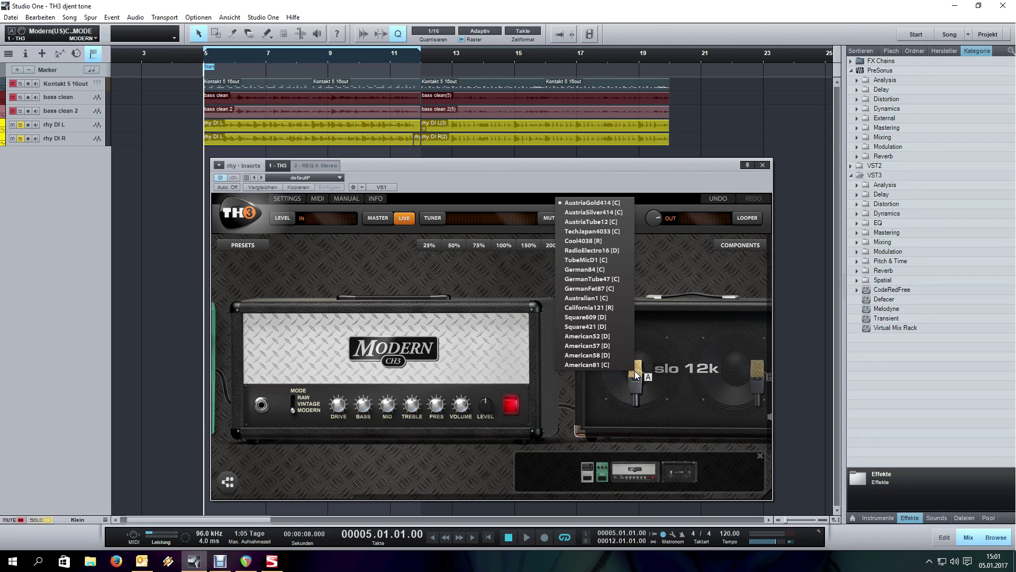
{"action": "left_click", "coordinate": [620, 348]}
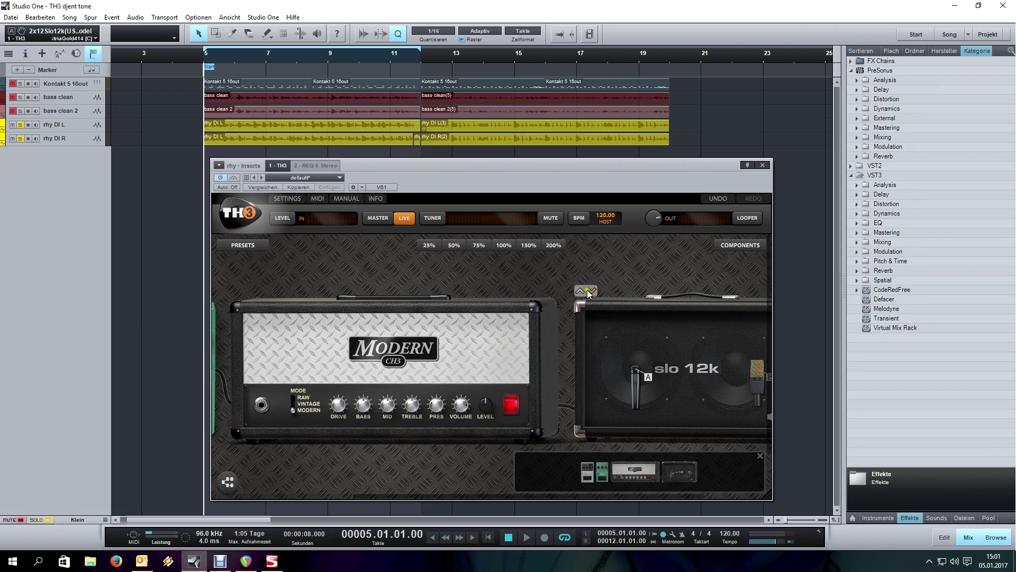
{"action": "scroll", "coordinate": [612, 273], "scroll_direction": "up", "scroll_amount": 4}
{"action": "scroll", "coordinate": [648, 266], "scroll_direction": "down", "scroll_amount": 4}
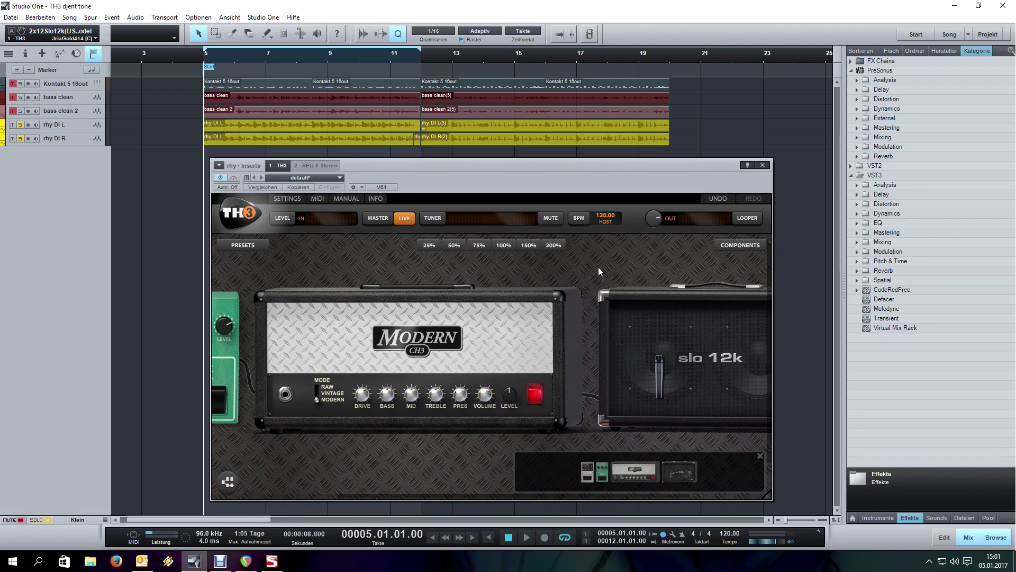
Audition the soloed rhythm guitars, and set the Modern CH3 amp's BASS to 0.840.
{"action": "key", "text": "space"}
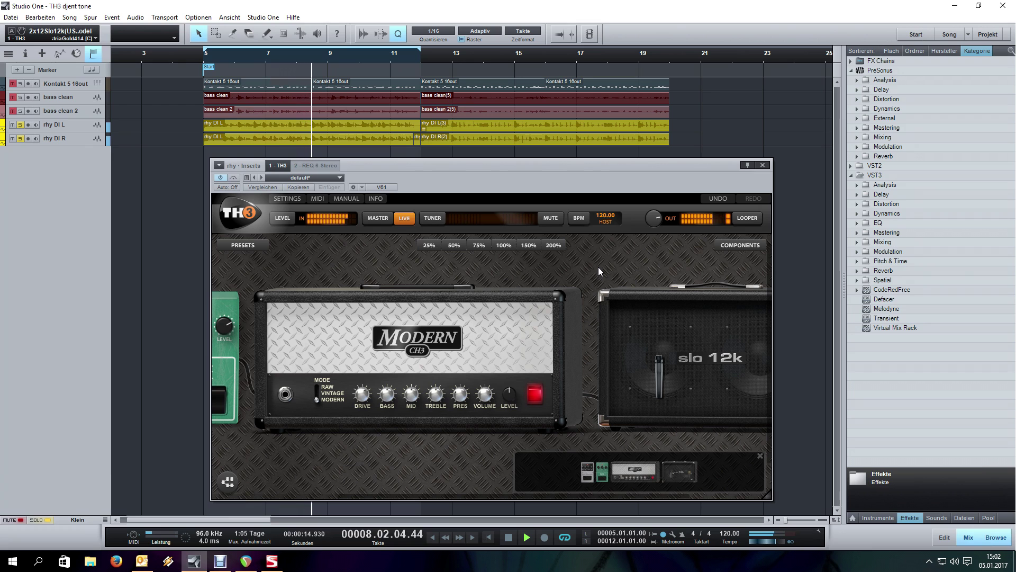
{"action": "key", "text": "space"}
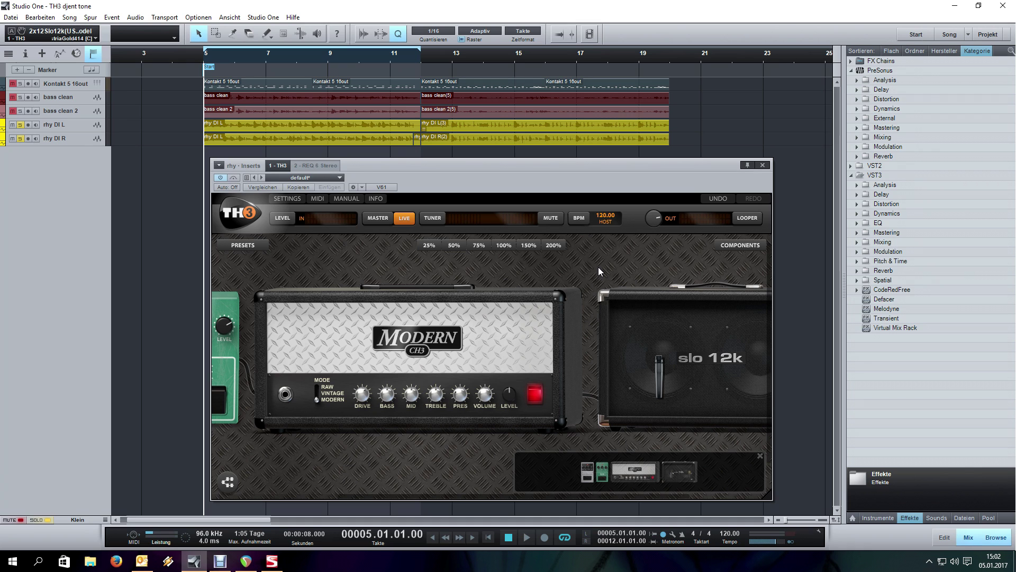
{"action": "left_click_drag", "start_coordinate": [387, 396], "coordinate": [386, 421]}
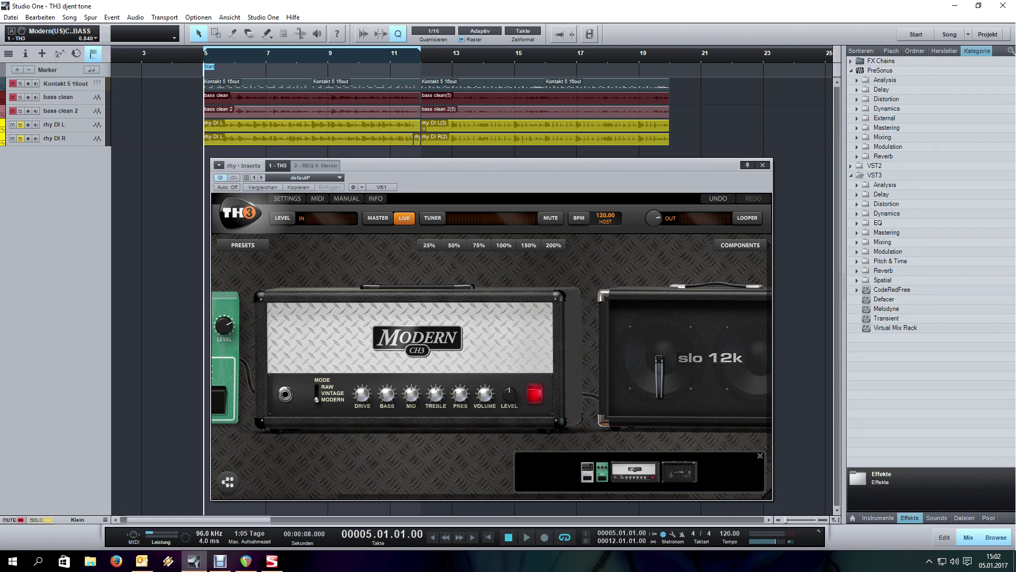
Unsolo the two rhythm guitar tracks and review the REQ 6 Stereo equalizer settings on the rhy channel.
{"action": "key", "text": "s"}
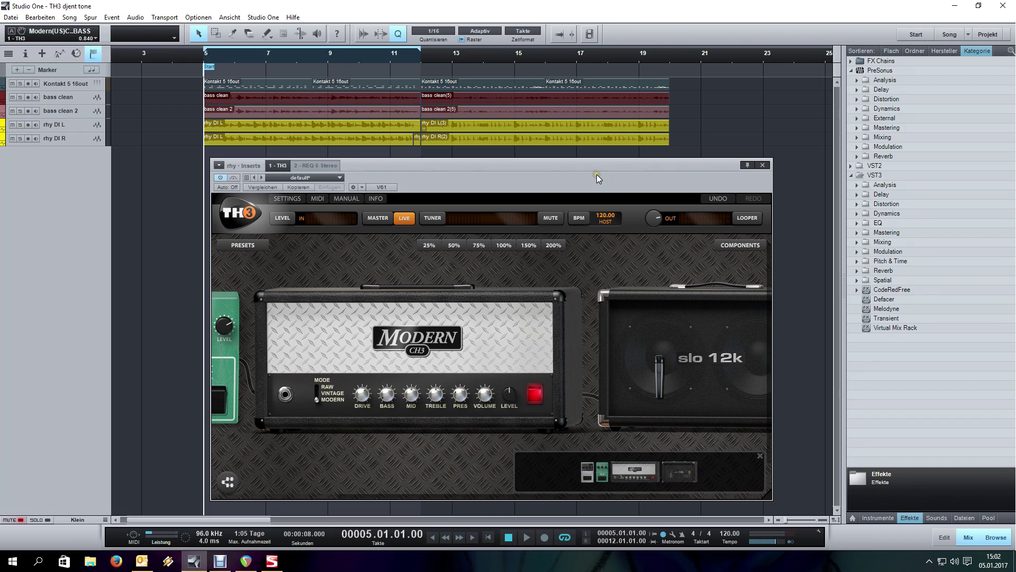
{"action": "left_click", "coordinate": [329, 166]}
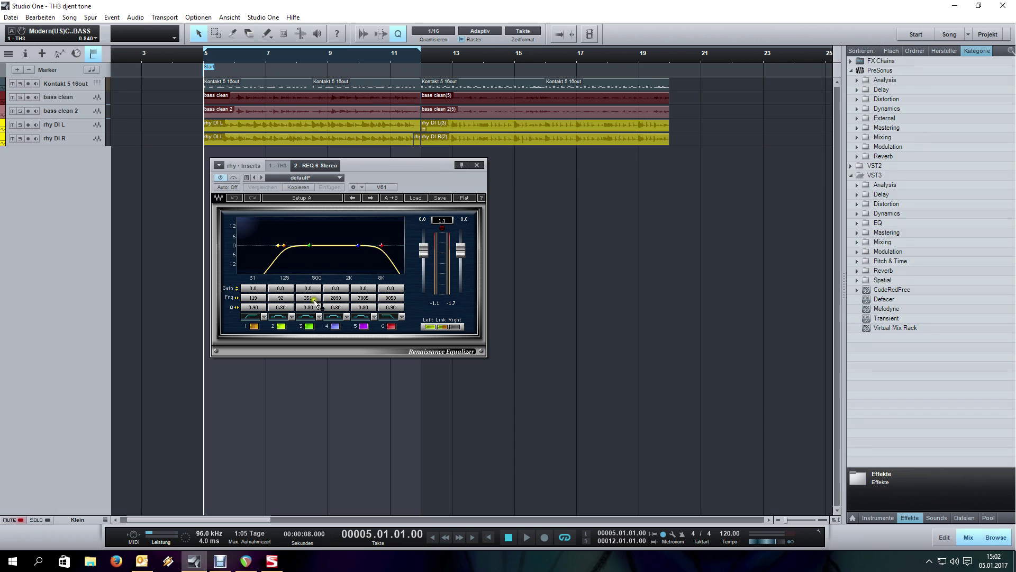
{"action": "left_click", "coordinate": [276, 166]}
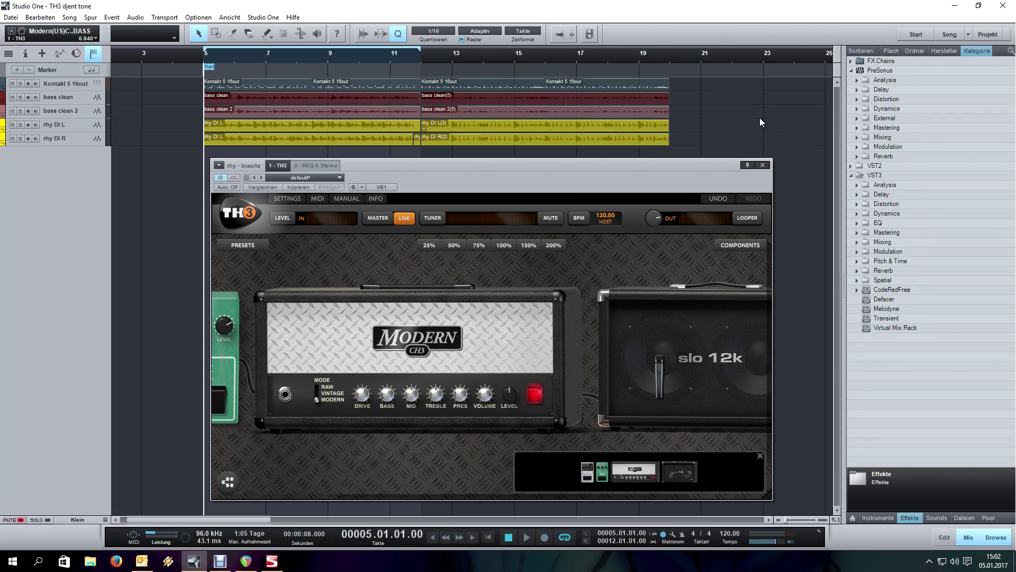
Play the full mix from bar 5 and set the Modern CH3 amp's VOLUME to 7.30.
{"action": "key", "text": "space"}
{"action": "left_click_drag", "start_coordinate": [609, 258], "coordinate": [571, 259]}
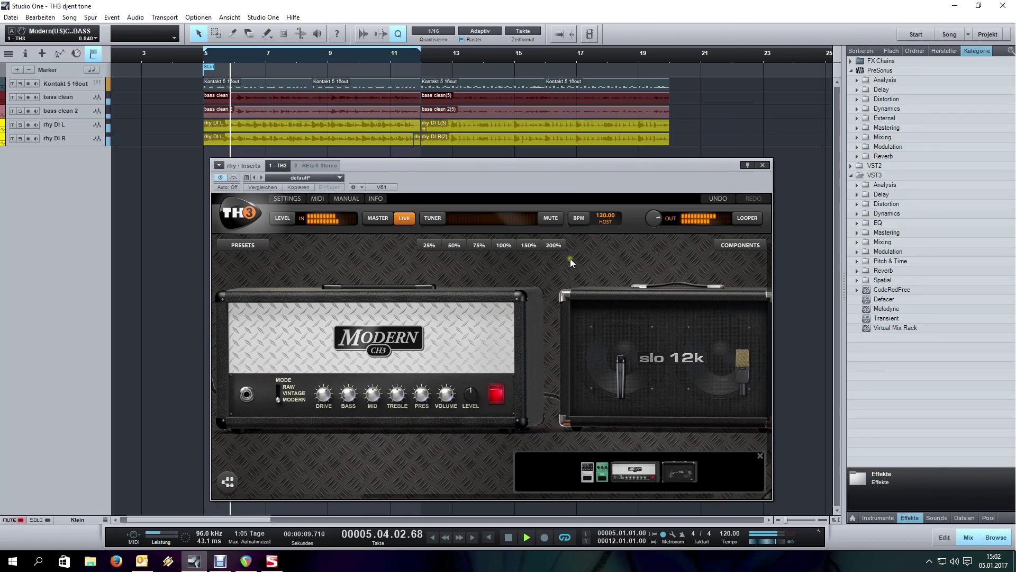
{"action": "scroll", "coordinate": [445, 403], "scroll_direction": "down", "scroll_amount": 3}
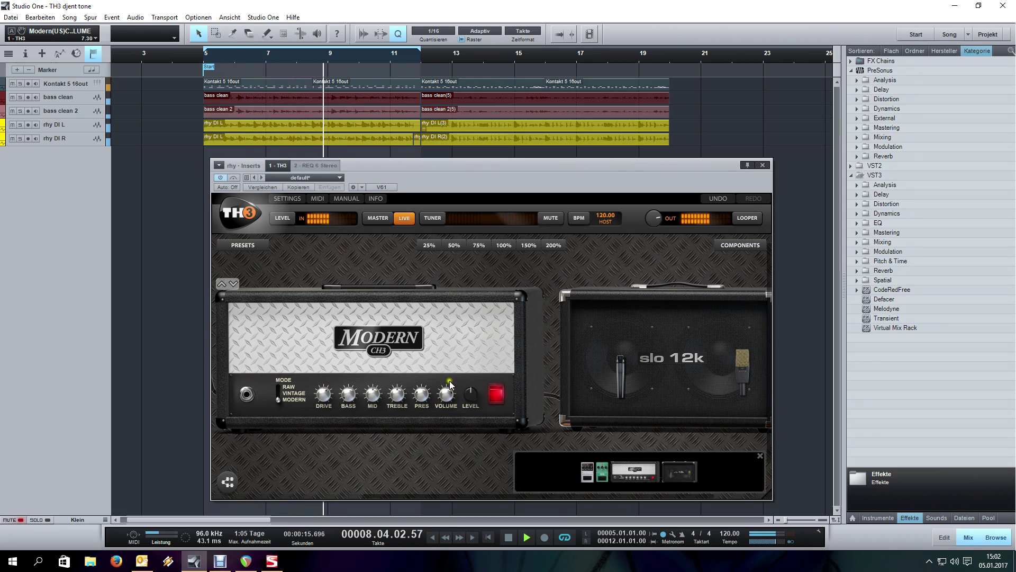
Stop playback and insert the 7-Band GEQ equalizer between the Modern CH3 amp and the slo 12k cabinet.
{"action": "left_click_drag", "start_coordinate": [585, 263], "coordinate": [422, 262]}
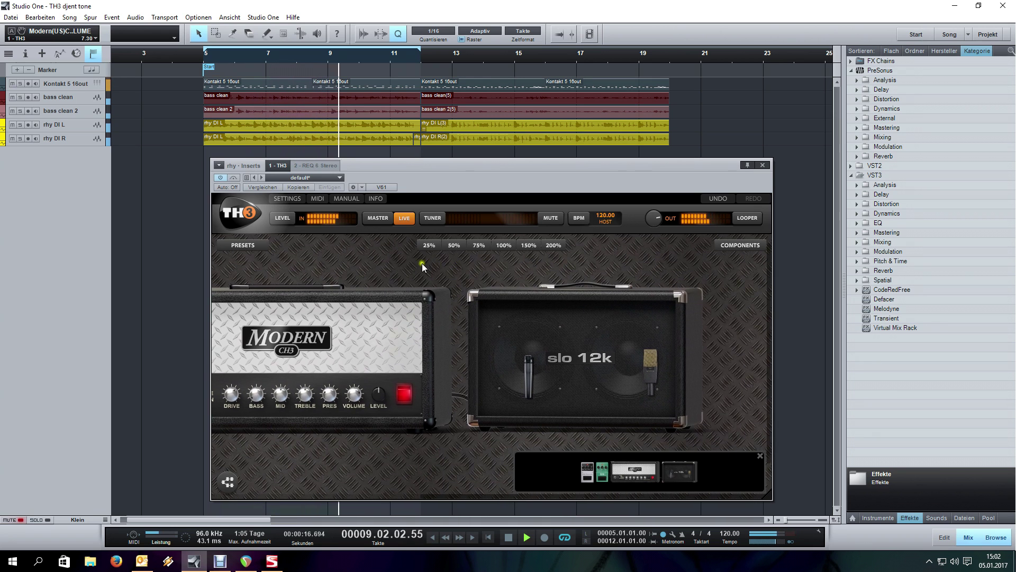
{"action": "key", "text": "space"}
{"action": "left_click", "coordinate": [734, 248]}
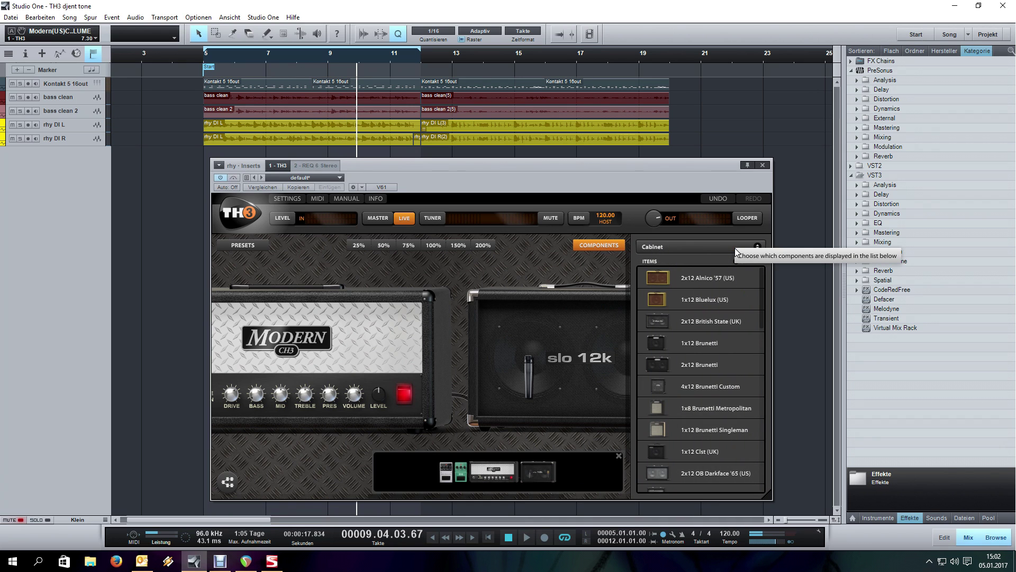
{"action": "left_click", "coordinate": [728, 248]}
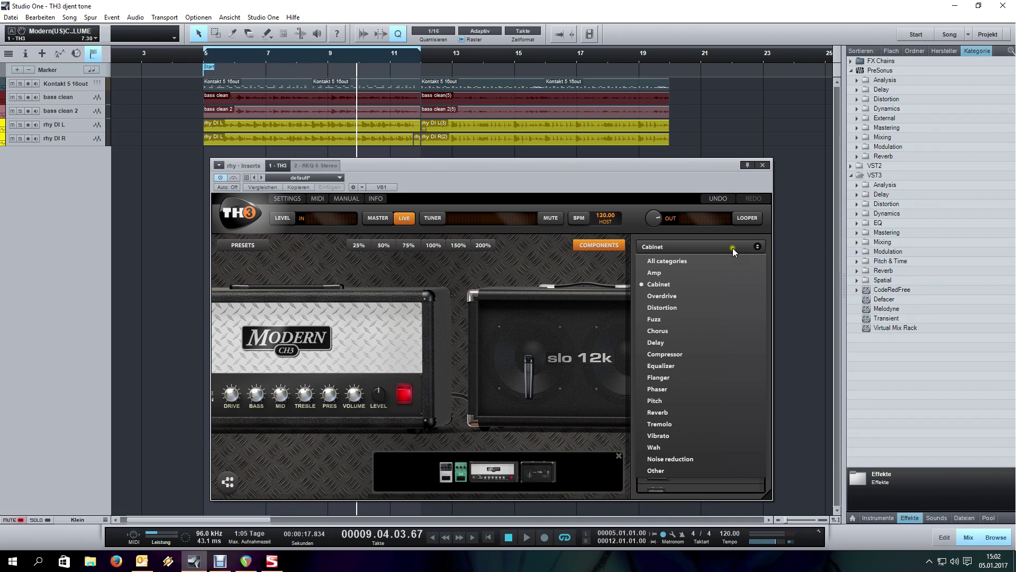
{"action": "mouse_move", "coordinate": [578, 334]}
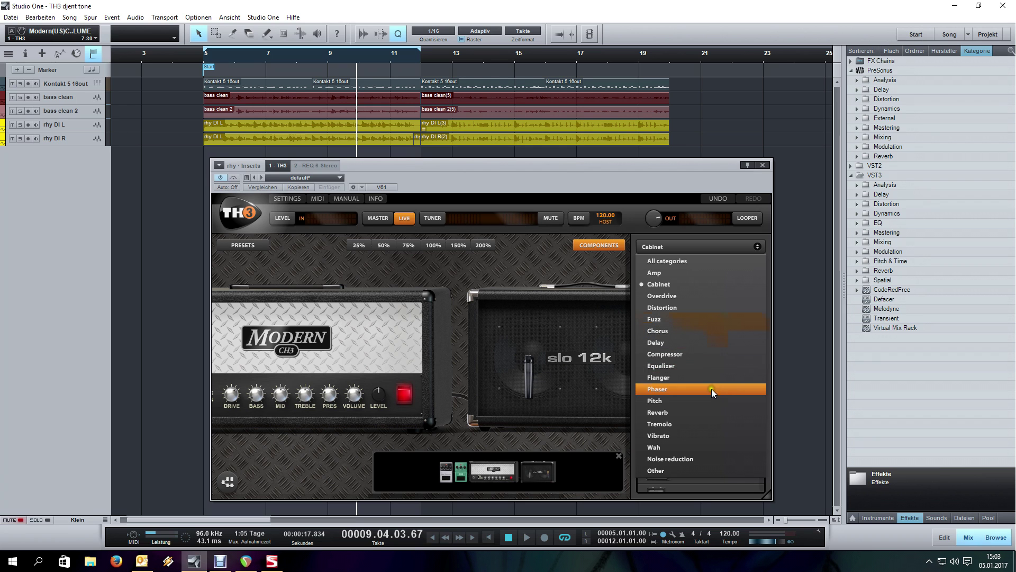
{"action": "left_click", "coordinate": [730, 366]}
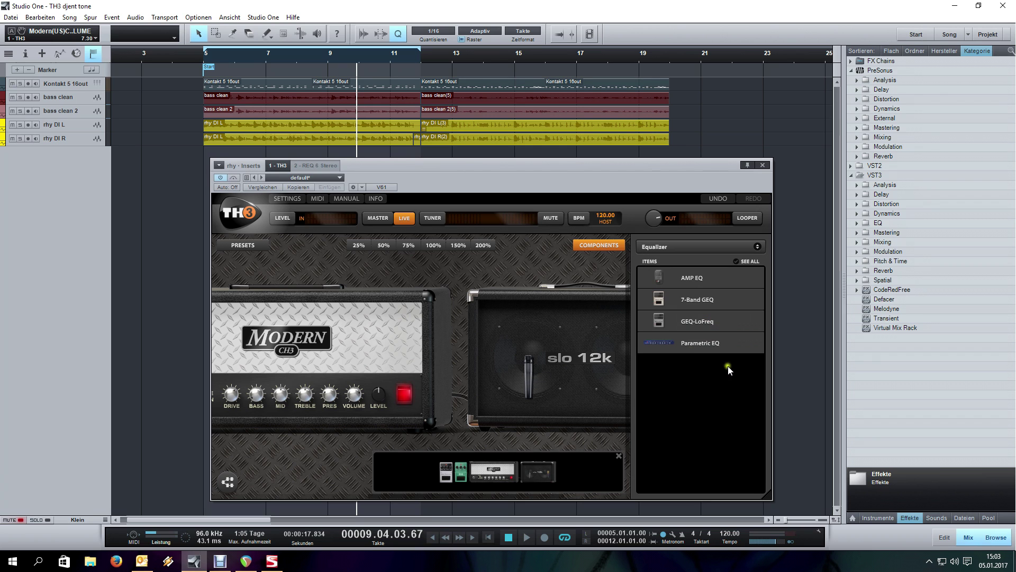
{"action": "left_click_drag", "start_coordinate": [680, 302], "coordinate": [420, 356]}
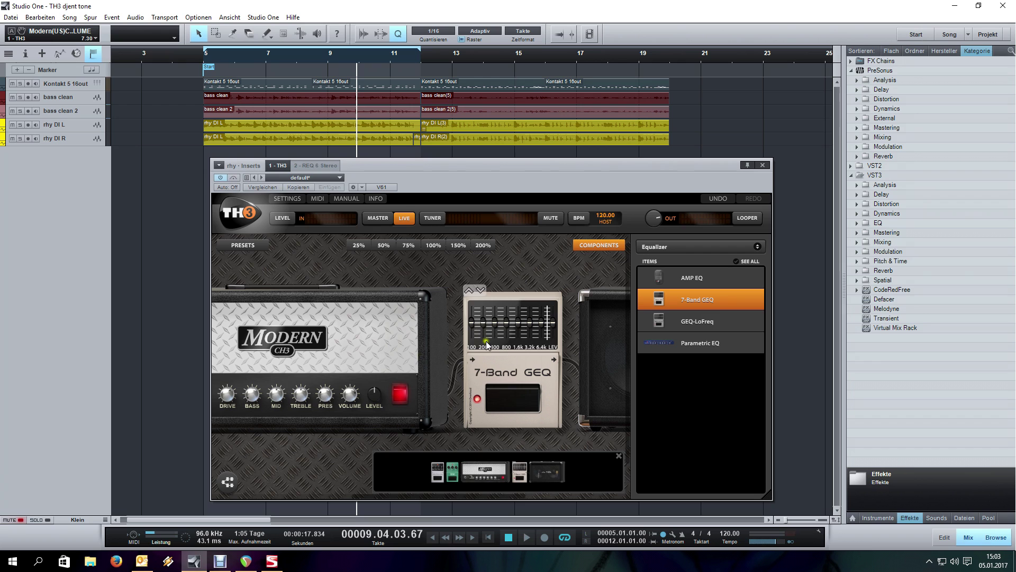
Play the mix from bar 5 and set the Modern CH3 amp's VOLUME to 8.00.
{"action": "key", "text": "space"}
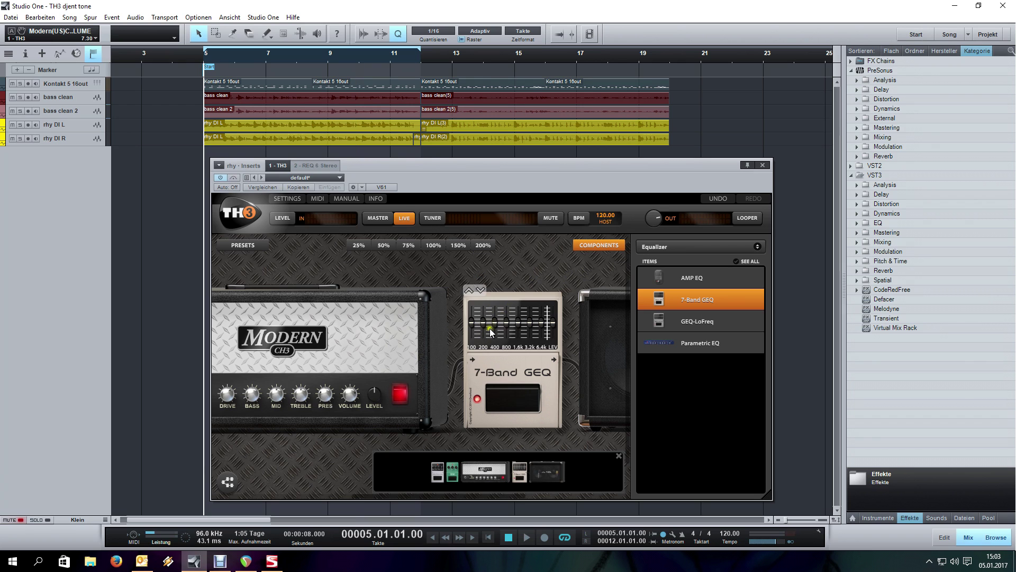
{"action": "key", "text": "space"}
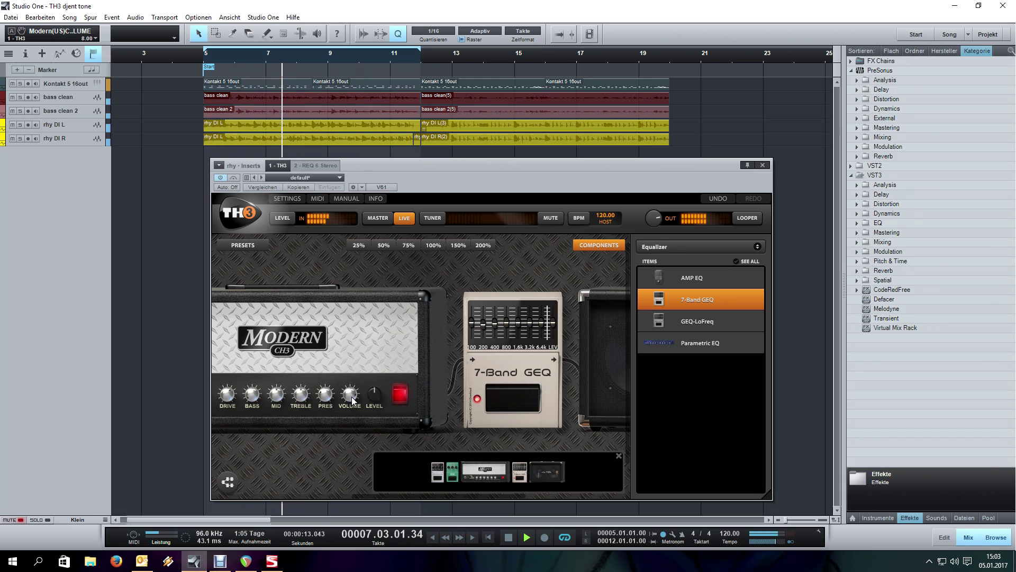
Add a Parametric EQ after the slo 12k cabinet and set its EQ2 mode to Peak.
{"action": "scroll", "coordinate": [522, 277], "scroll_direction": "down", "scroll_amount": 3}
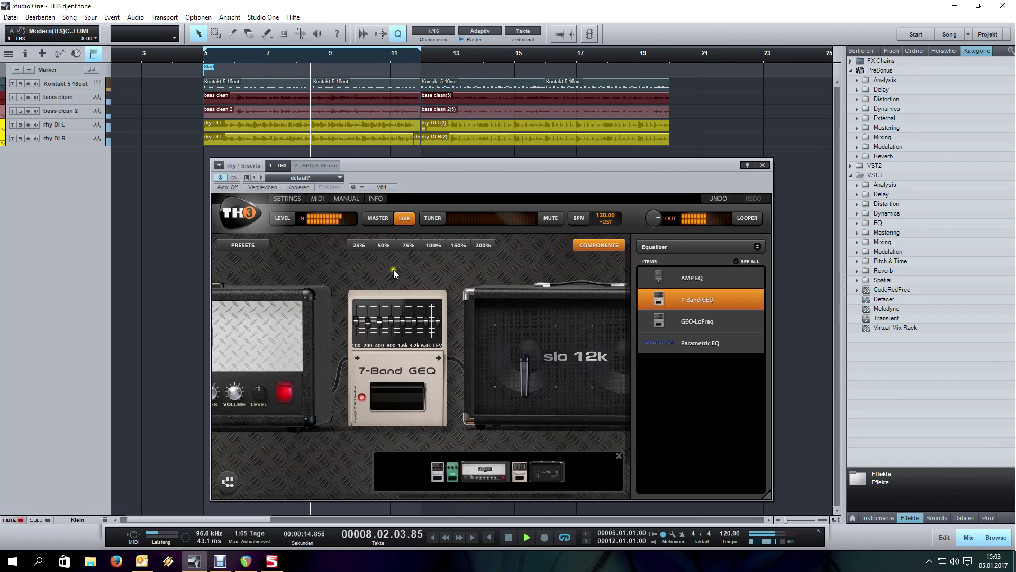
{"action": "scroll", "coordinate": [521, 277], "scroll_direction": "down", "scroll_amount": 1}
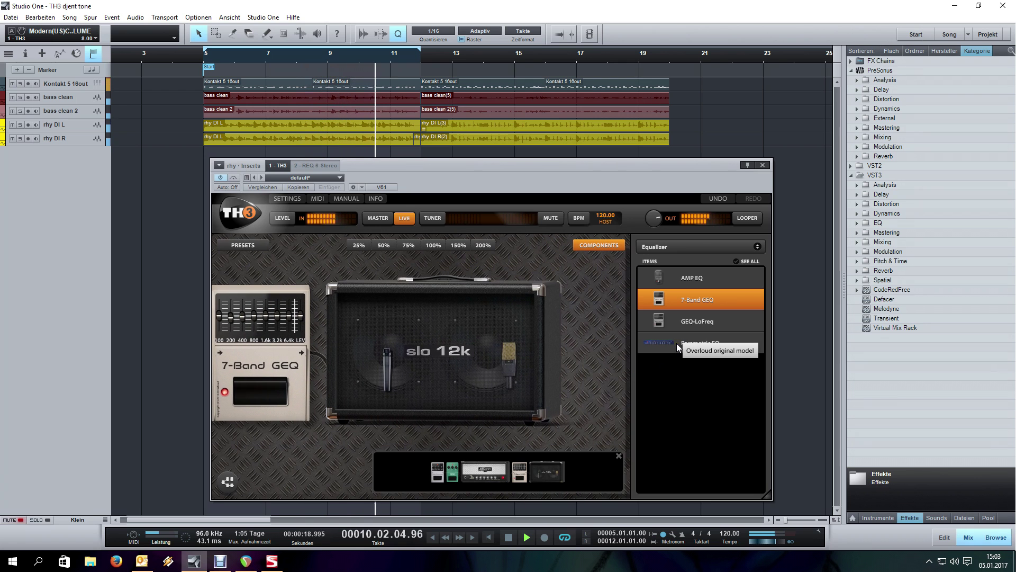
{"action": "left_click_drag", "start_coordinate": [677, 343], "coordinate": [613, 271]}
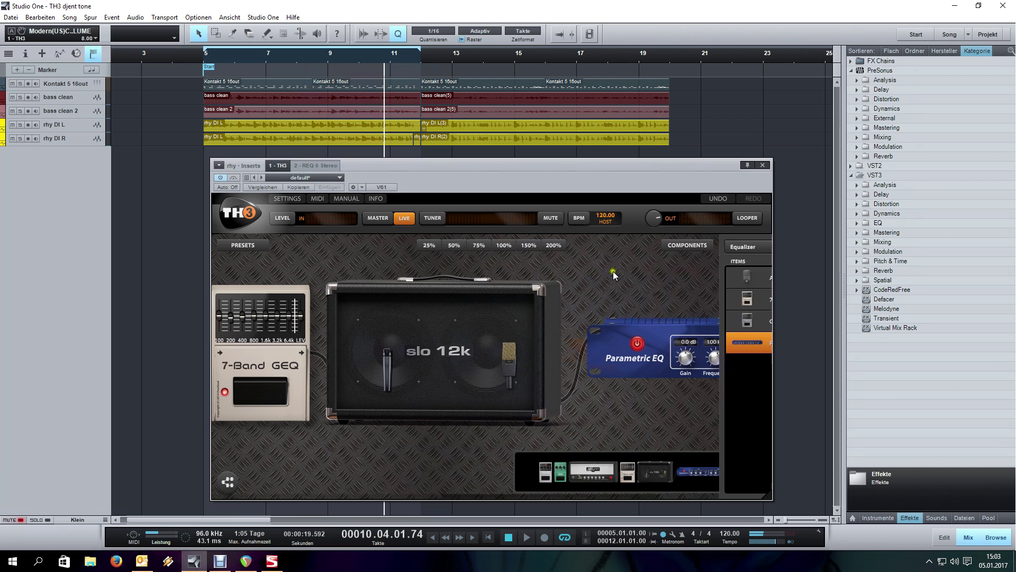
{"action": "left_click", "coordinate": [656, 337]}
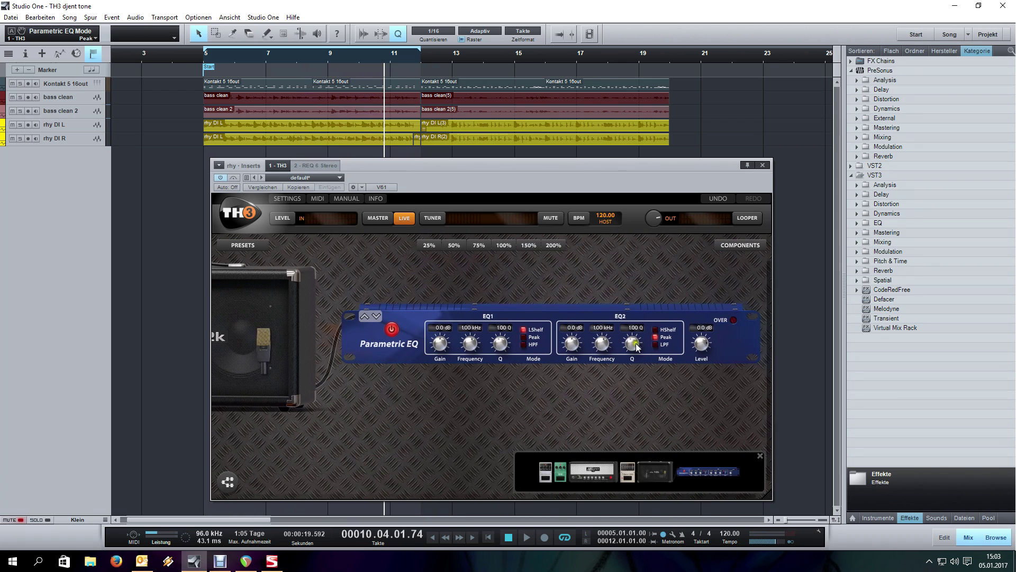
Sweep the EQ2 band to 2.28 kHz with a gain of 7.6 dB and a Q of 2.82 during playback.
{"action": "scroll", "coordinate": [601, 347], "scroll_direction": "up", "scroll_amount": 5}
{"action": "scroll", "coordinate": [631, 347], "scroll_direction": "up", "scroll_amount": 6}
{"action": "scroll", "coordinate": [572, 345], "scroll_direction": "up", "scroll_amount": 5}
{"action": "key", "text": "space"}
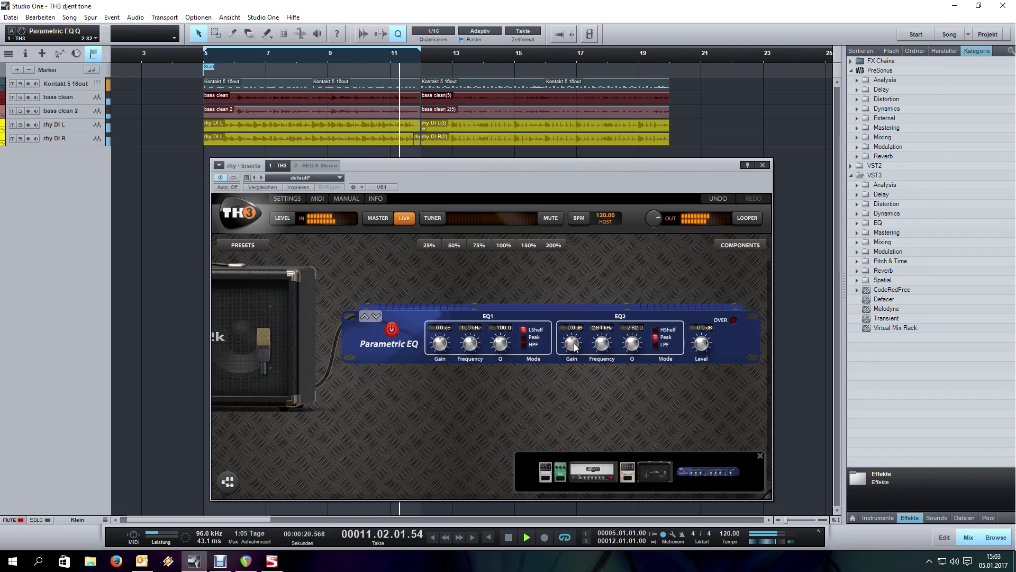
{"action": "scroll", "coordinate": [574, 343], "scroll_direction": "up", "scroll_amount": 3}
{"action": "scroll", "coordinate": [605, 349], "scroll_direction": "down", "scroll_amount": 1}
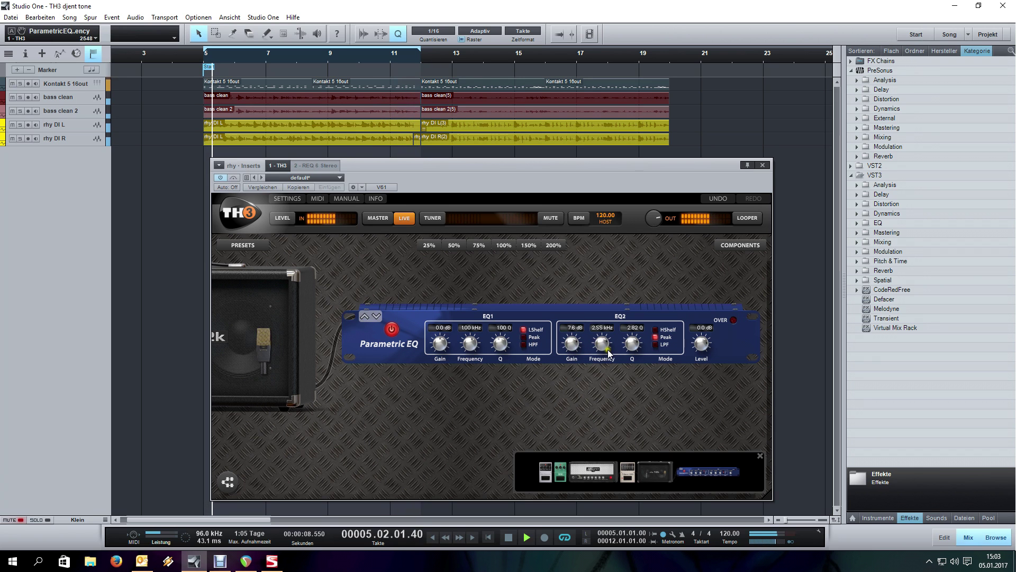
{"action": "scroll", "coordinate": [607, 352], "scroll_direction": "down", "scroll_amount": 3}
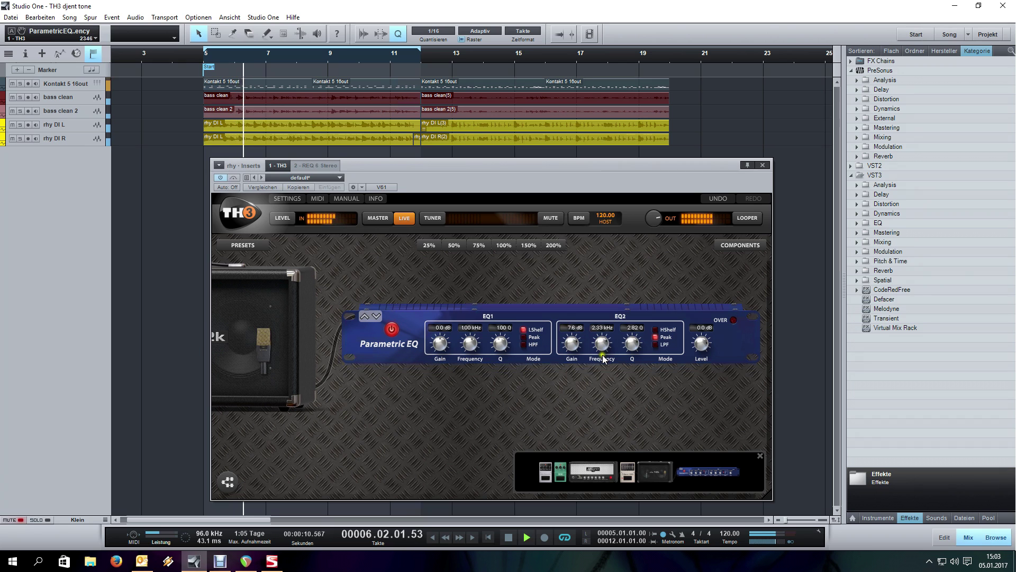
{"action": "scroll", "coordinate": [602, 362], "scroll_direction": "down", "scroll_amount": 1}
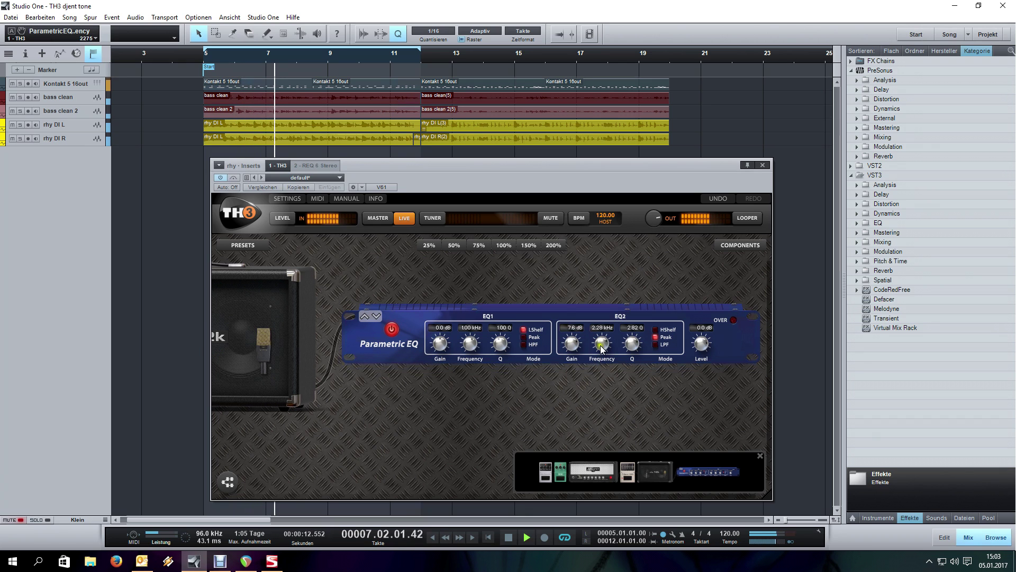
Stop playback, then set the Parametric EQ's EQ2 gain to -6 dB and its Q to 3.06.
{"action": "key", "text": "space"}
{"action": "double_click", "coordinate": [572, 344]}
{"action": "type", "text": "-6"}
{"action": "key", "text": "Return"}
{"action": "scroll", "coordinate": [635, 341], "scroll_direction": "up", "scroll_amount": 2}
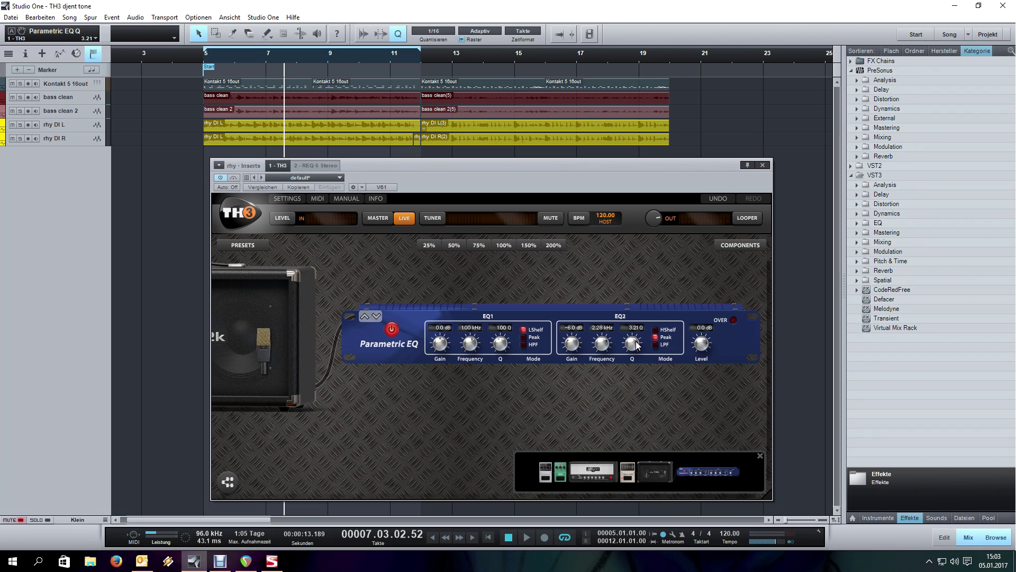
{"action": "scroll", "coordinate": [633, 343], "scroll_direction": "down", "scroll_amount": 1}
{"action": "scroll", "coordinate": [595, 400], "scroll_direction": "up", "scroll_amount": 3}
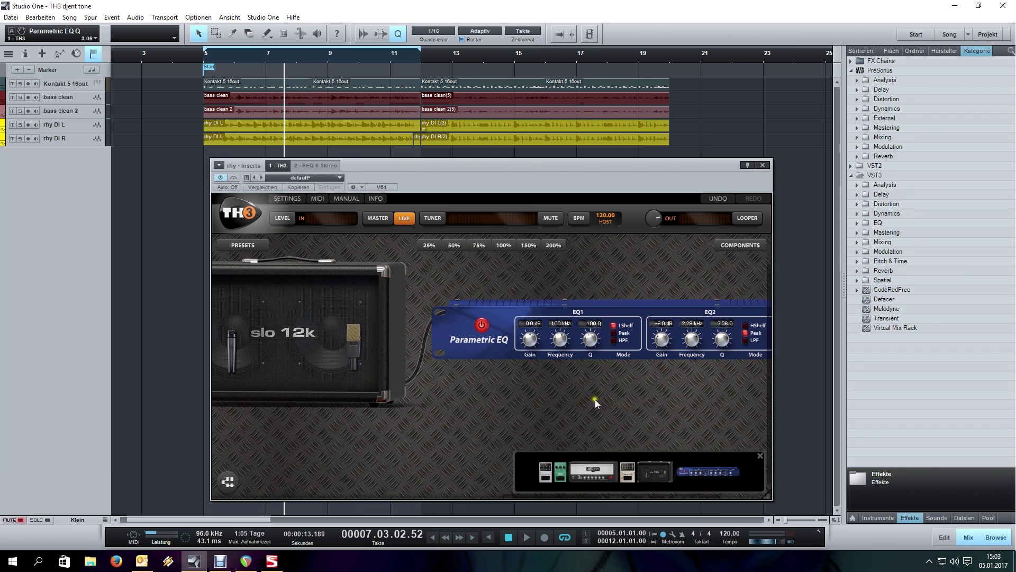
Play the mix and compare the tone with the Parametric EQ switched off and on.
{"action": "key", "text": "space"}
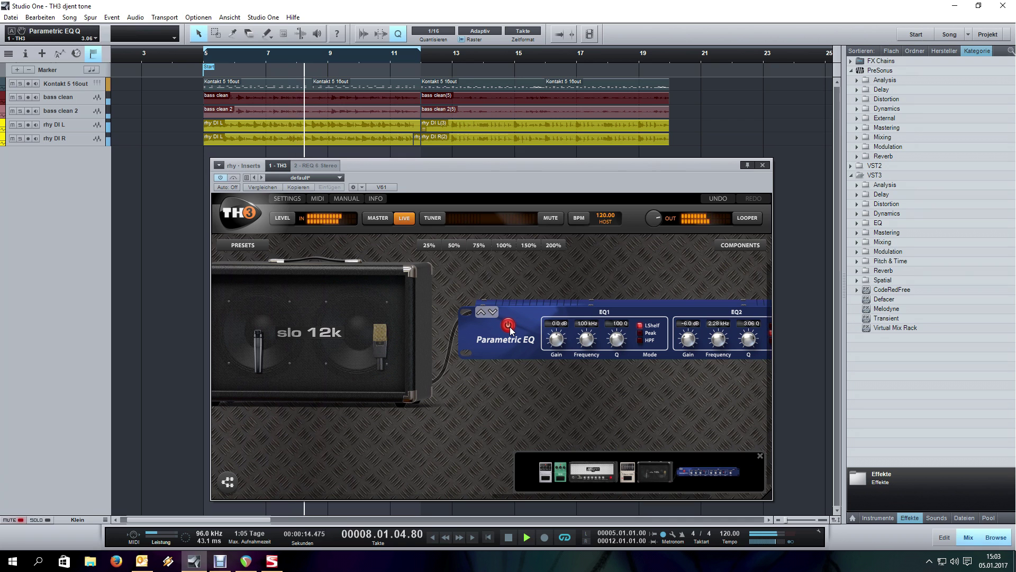
{"action": "left_click", "coordinate": [510, 327]}
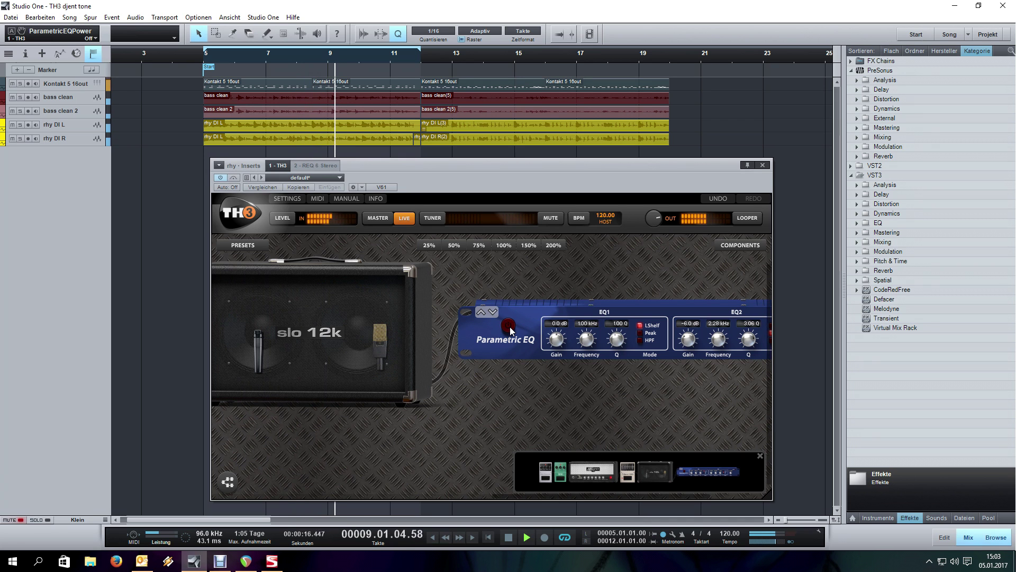
{"action": "left_click", "coordinate": [509, 328]}
Audition other EQ2 frequencies in the mix, set the Q to 2 and settle the frequency at 2.28 kHz.
{"action": "scroll", "coordinate": [621, 387], "scroll_direction": "down", "scroll_amount": 3}
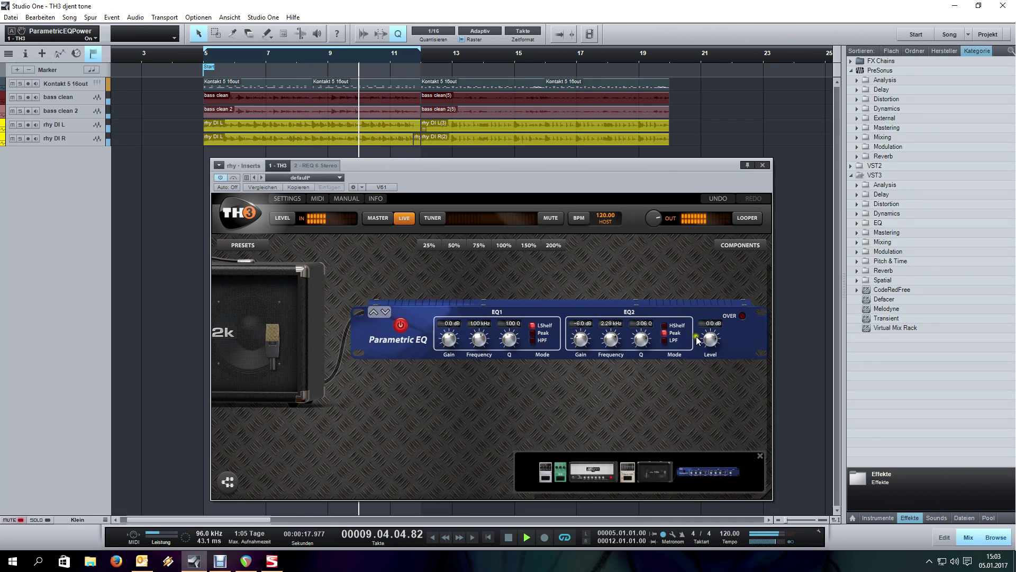
{"action": "left_click_drag", "start_coordinate": [620, 341], "coordinate": [614, 291]}
{"action": "double_click", "coordinate": [642, 343]}
{"action": "type", "text": "2"}
{"action": "key", "text": "Return"}
{"action": "left_click_drag", "start_coordinate": [617, 342], "coordinate": [606, 381]}
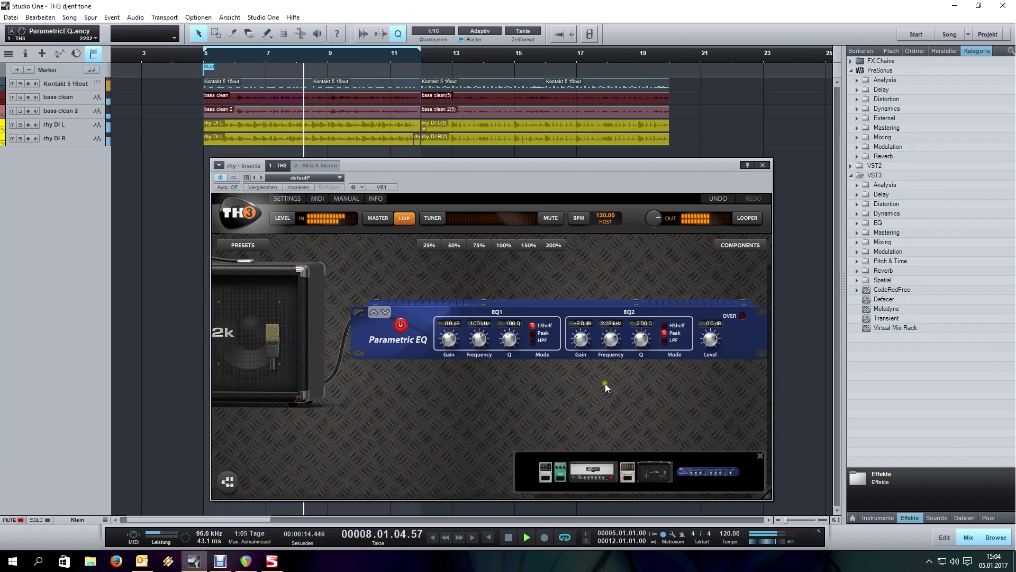
{"action": "key", "text": "space"}
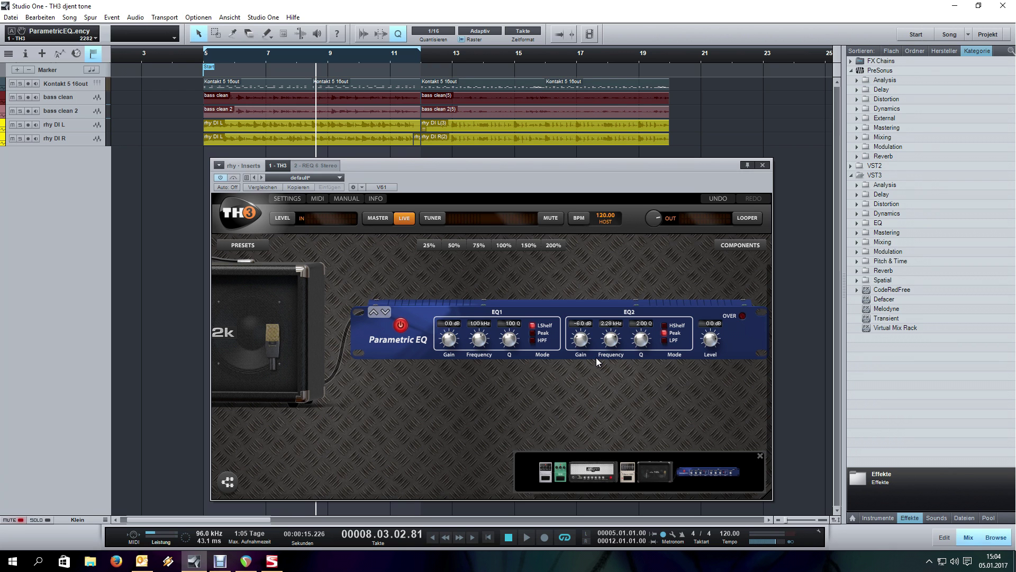
Play the mix from bar 5 and set the Modern CH3 amp's TREBLE to 6.00 and LEVEL to 1.2.
{"action": "left_click_drag", "start_coordinate": [596, 357], "coordinate": [427, 428]}
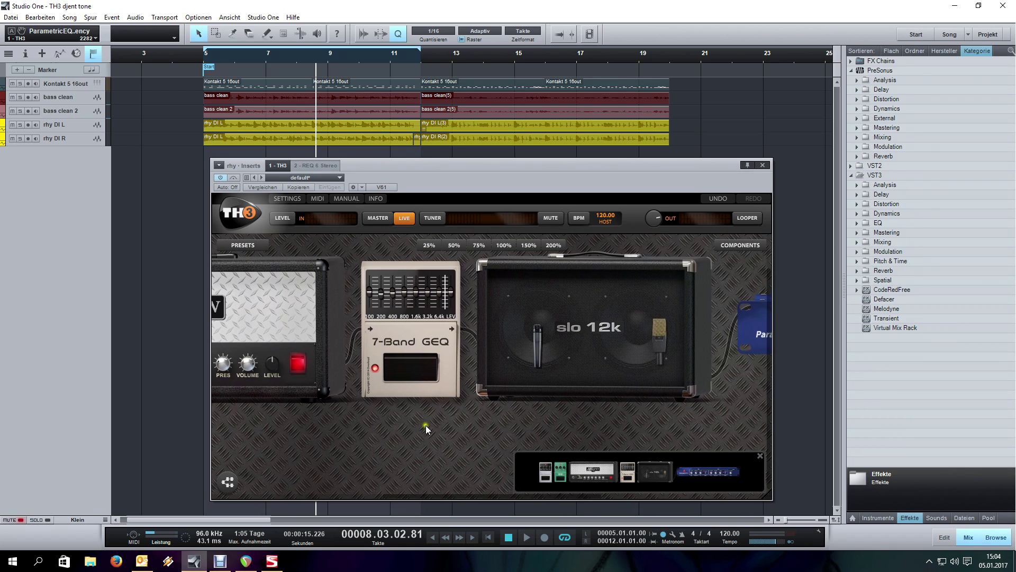
{"action": "left_click_drag", "start_coordinate": [474, 394], "coordinate": [604, 437]}
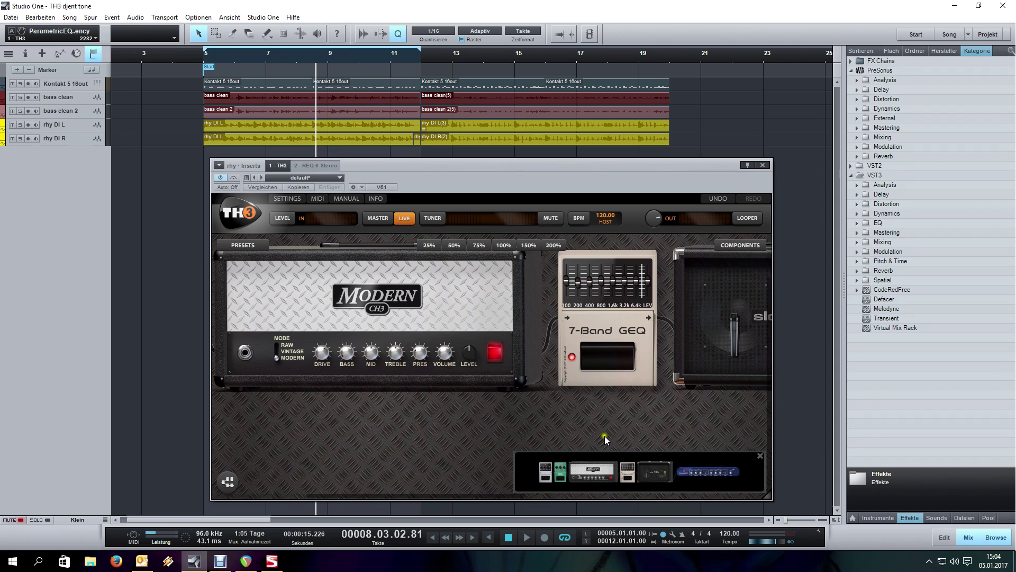
{"action": "key", "text": "space"}
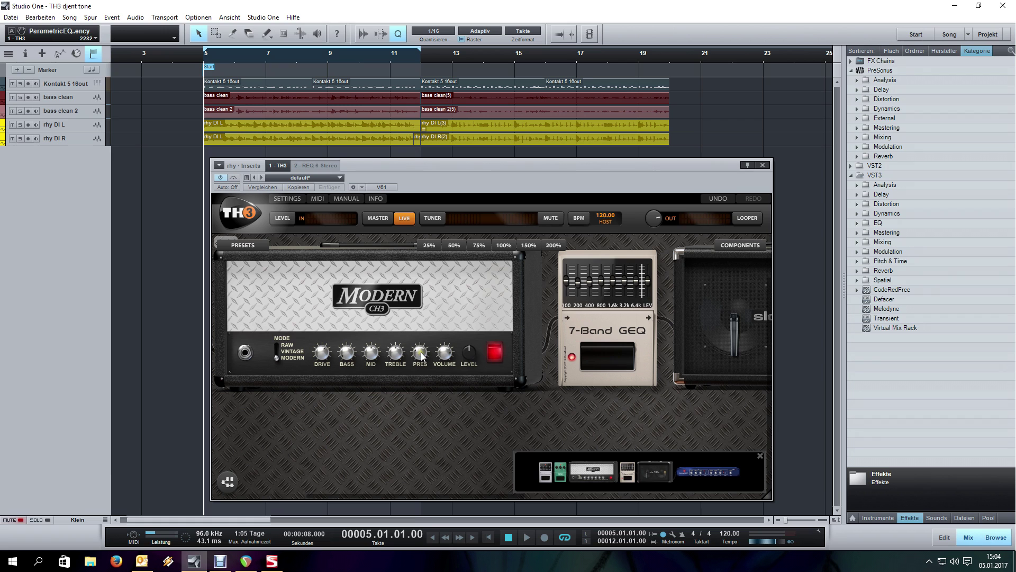
{"action": "key", "text": "space"}
{"action": "mouse_move", "coordinate": [394, 351]}
{"action": "left_mouse_down"}
{"action": "mouse_move", "coordinate": [395, 327]}
{"action": "mouse_move", "coordinate": [422, 331]}
{"action": "mouse_move", "coordinate": [393, 359]}
{"action": "mouse_move", "coordinate": [395, 377]}
{"action": "mouse_move", "coordinate": [394, 367]}
{"action": "left_mouse_up"}
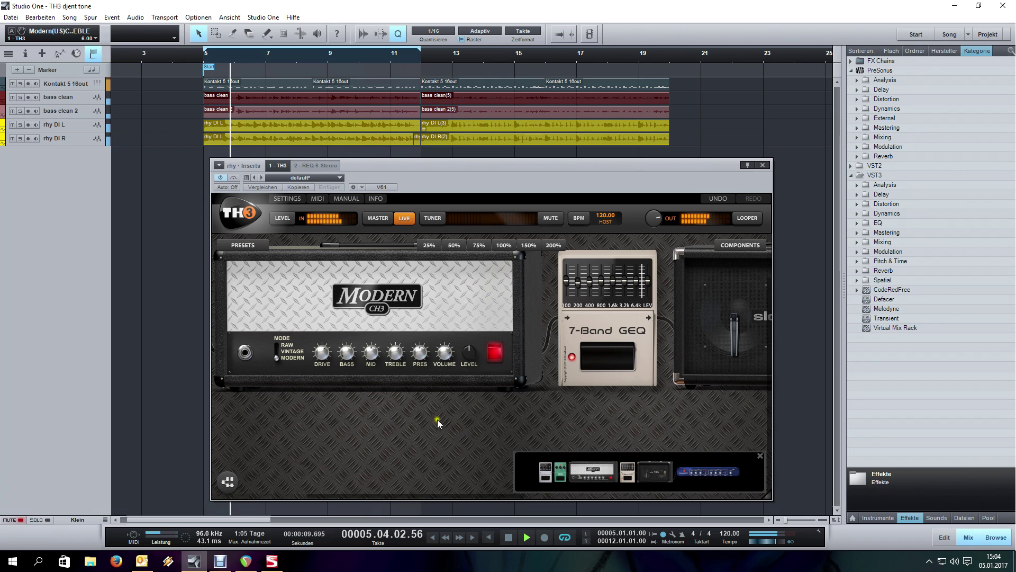
{"action": "mouse_move", "coordinate": [468, 349]}
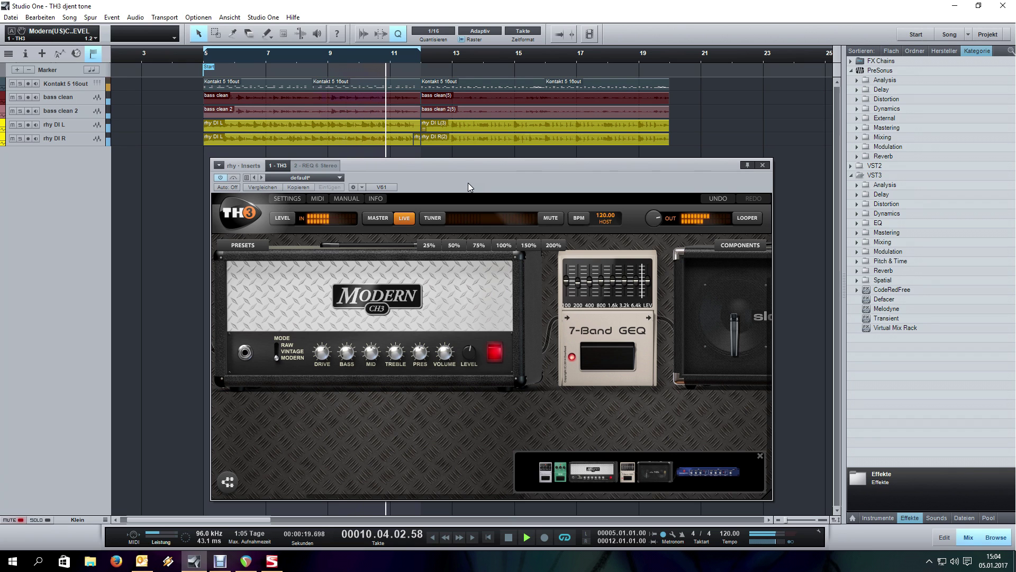
Play the mix from bar 12 and adjust the 7-Band GEQ's 800 band, keeping the 1.6k band at 0.0.
{"action": "key", "text": "space"}
{"action": "left_click", "coordinate": [419, 56]}
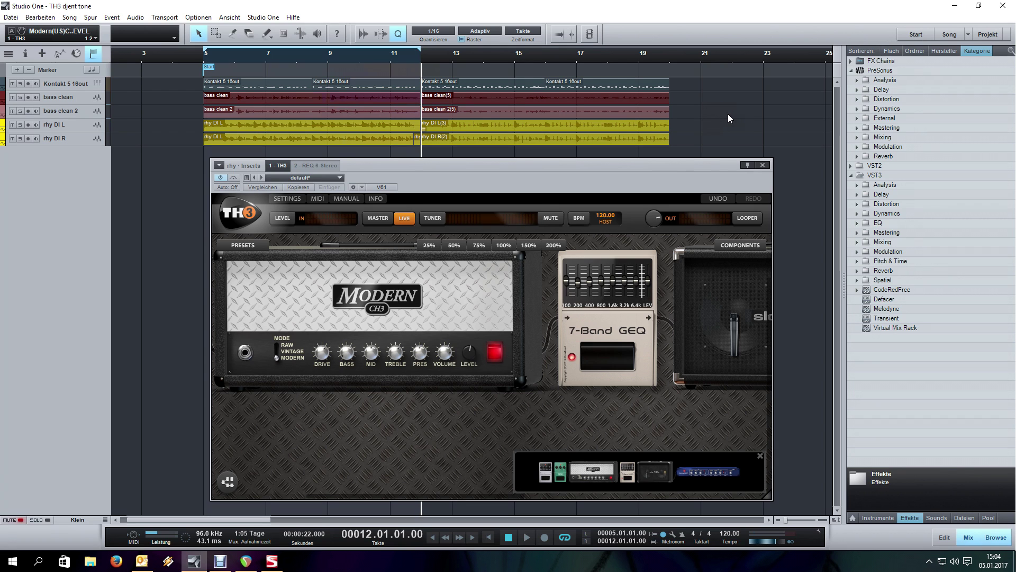
{"action": "key", "text": "space"}
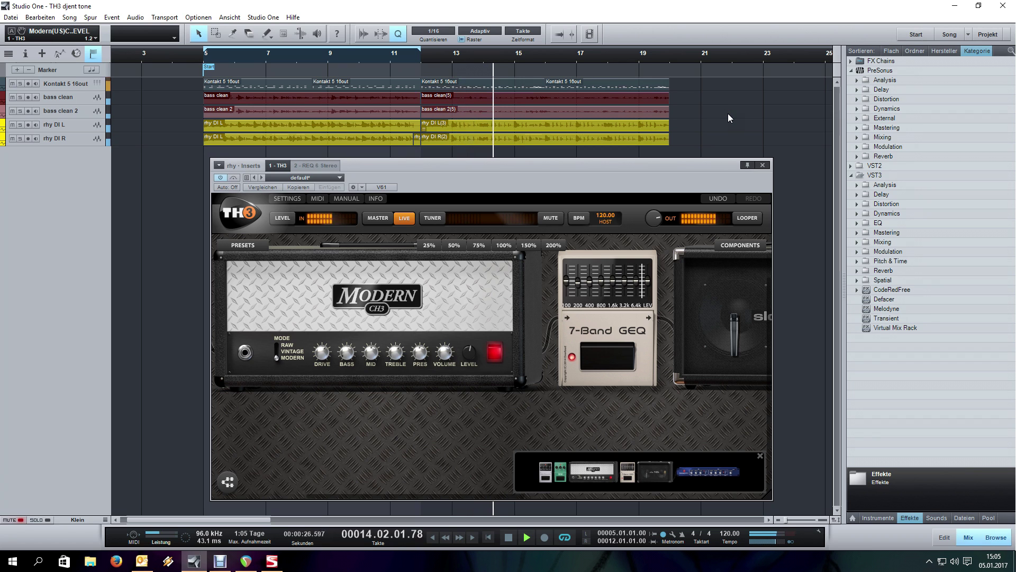
{"action": "left_click", "coordinate": [601, 281]}
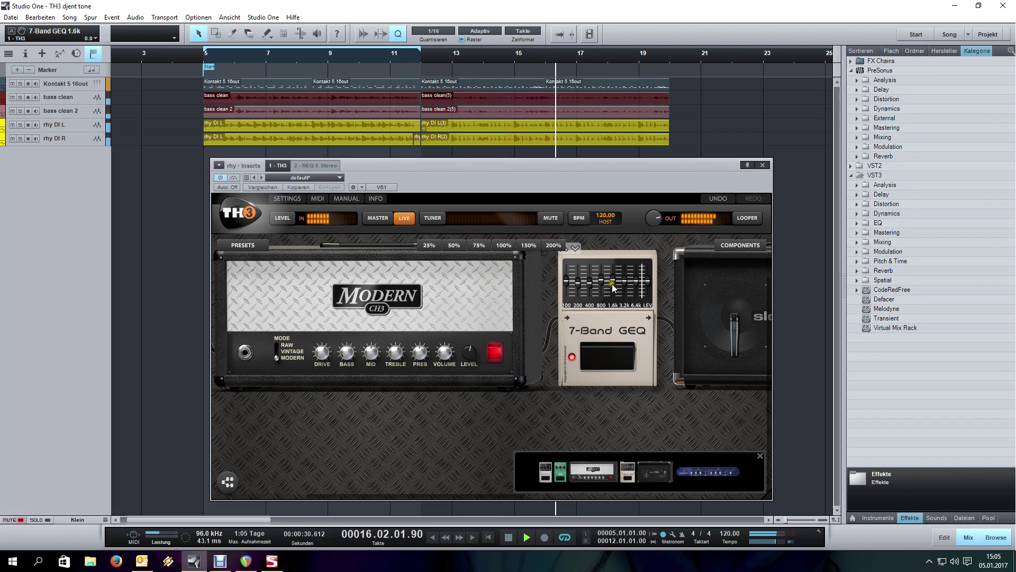
Set the amp's LEVEL to 0.1 and TREBLE to 5.65, then stop playback and return to bar 5.
{"action": "left_click", "coordinate": [469, 350]}
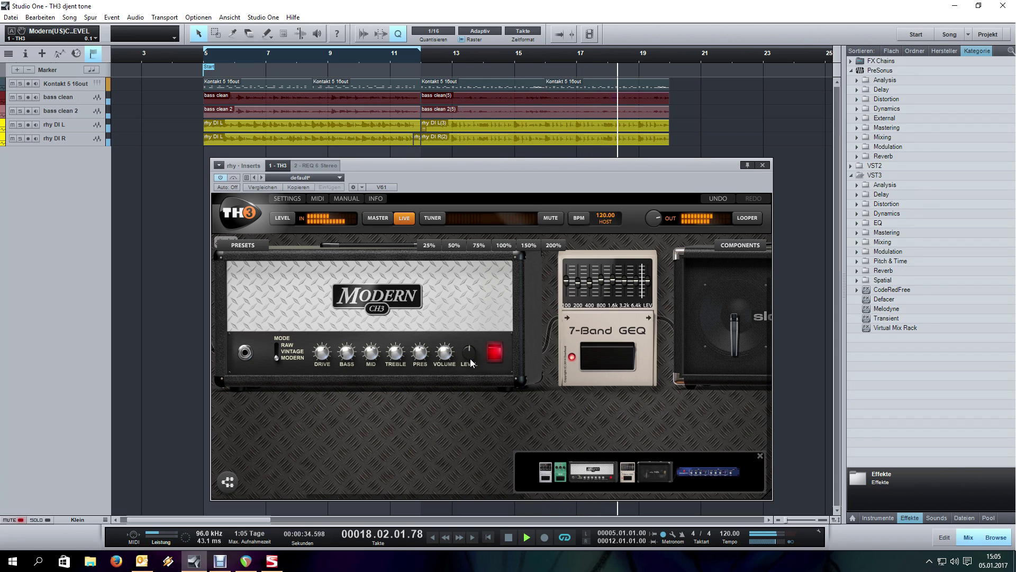
{"action": "left_click", "coordinate": [398, 354]}
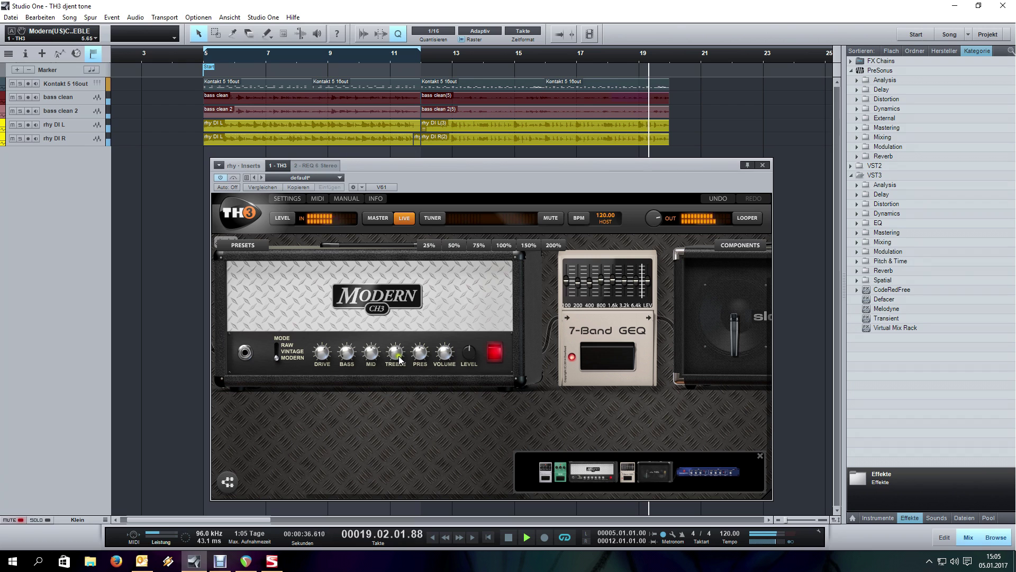
{"action": "key", "text": "space"}
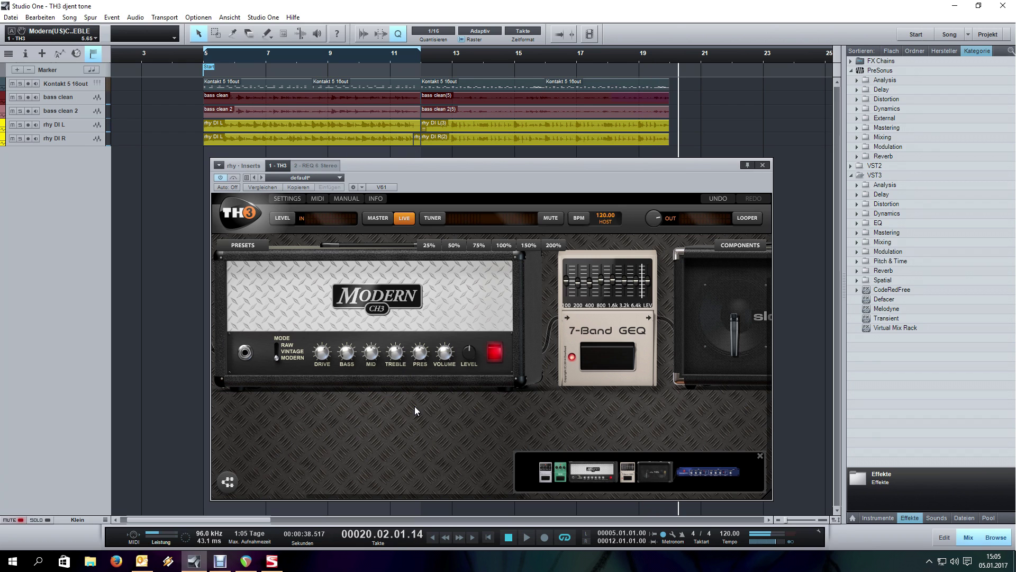
{"action": "key", "text": "Home"}
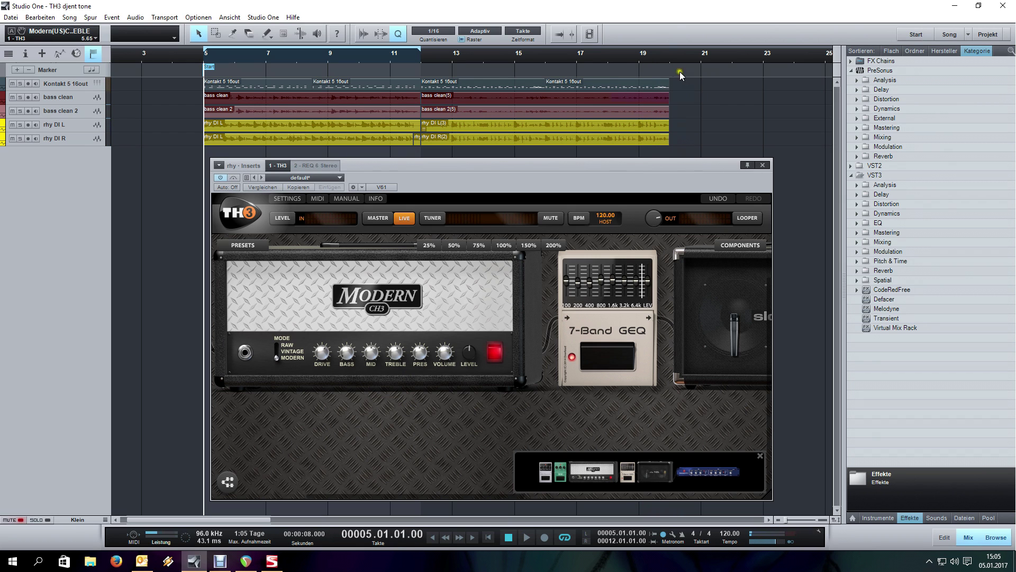
Extend the loop to bar 20 and play the full mix, checking the chain from the amp to the Parametric EQ.
{"action": "left_click", "coordinate": [669, 57], "text": "alt"}
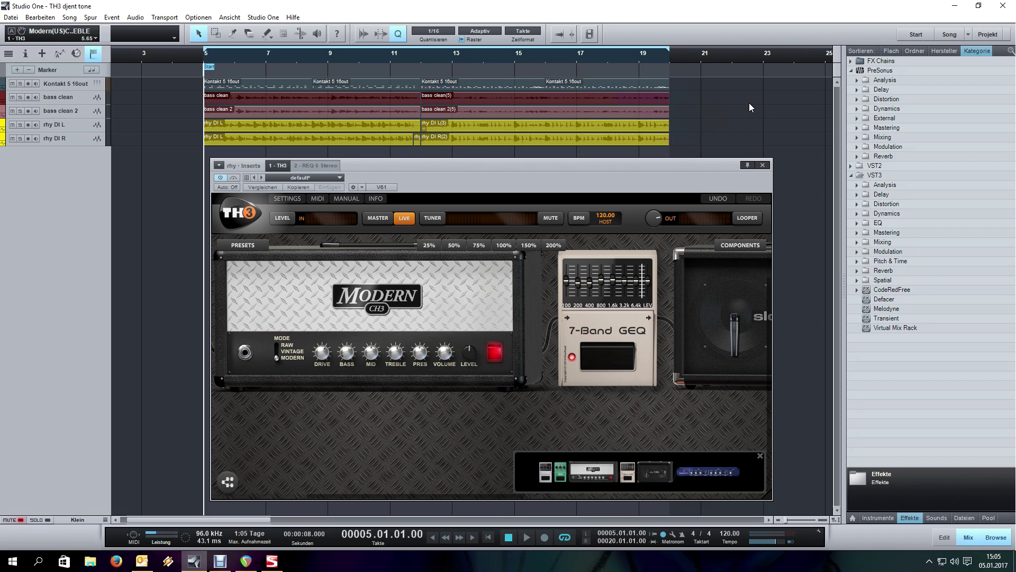
{"action": "key", "text": "space"}
{"action": "left_click_drag", "start_coordinate": [538, 419], "coordinate": [495, 428]}
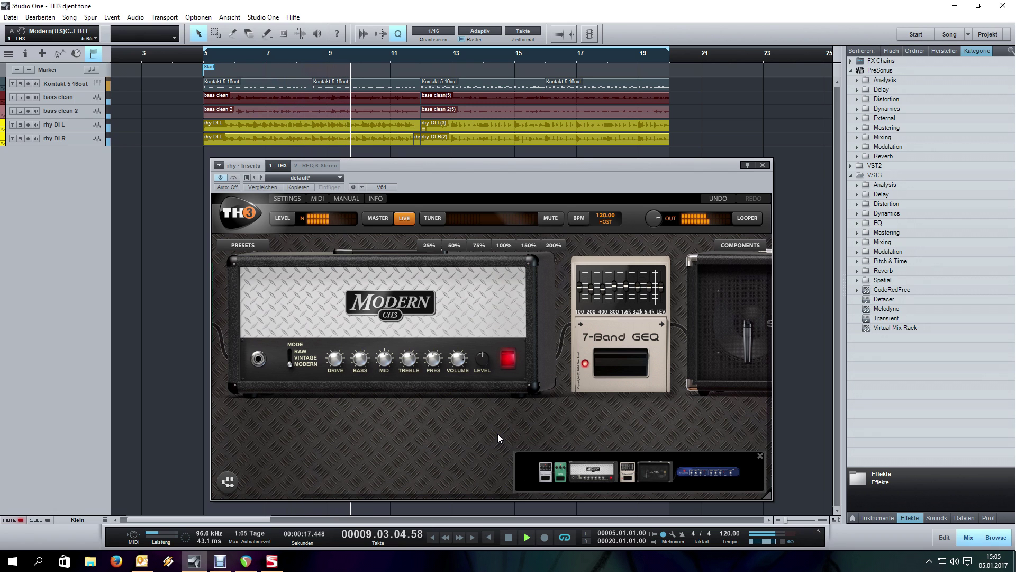
{"action": "left_click_drag", "start_coordinate": [556, 433], "coordinate": [517, 432]}
{"action": "left_click_drag", "start_coordinate": [655, 418], "coordinate": [430, 419]}
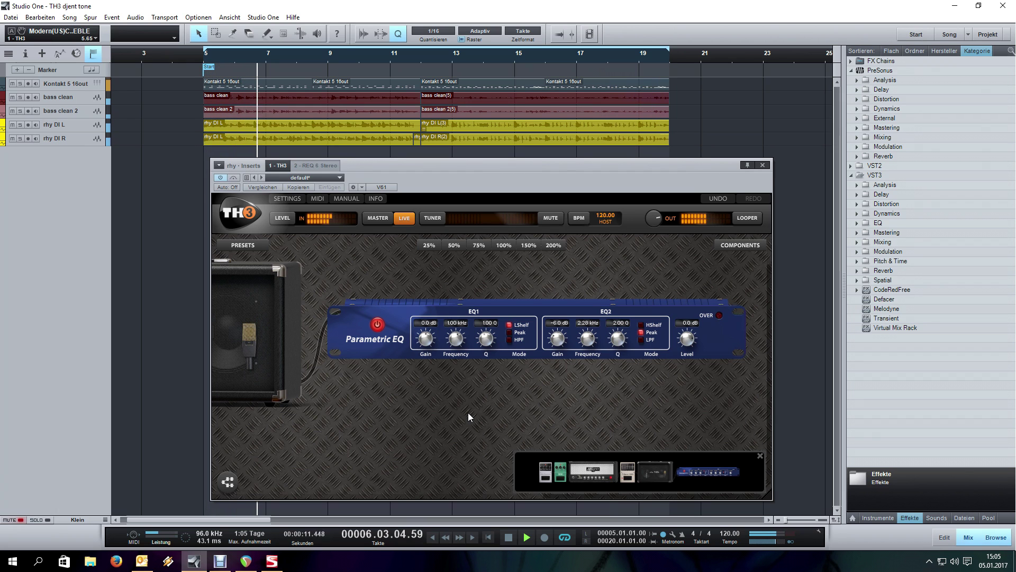
Stop playback and set the Parametric EQ's EQ1 to Peak mode at 1.67 kHz with a Q of 3.68.
{"action": "key", "text": "space"}
{"action": "left_click", "coordinate": [511, 331]}
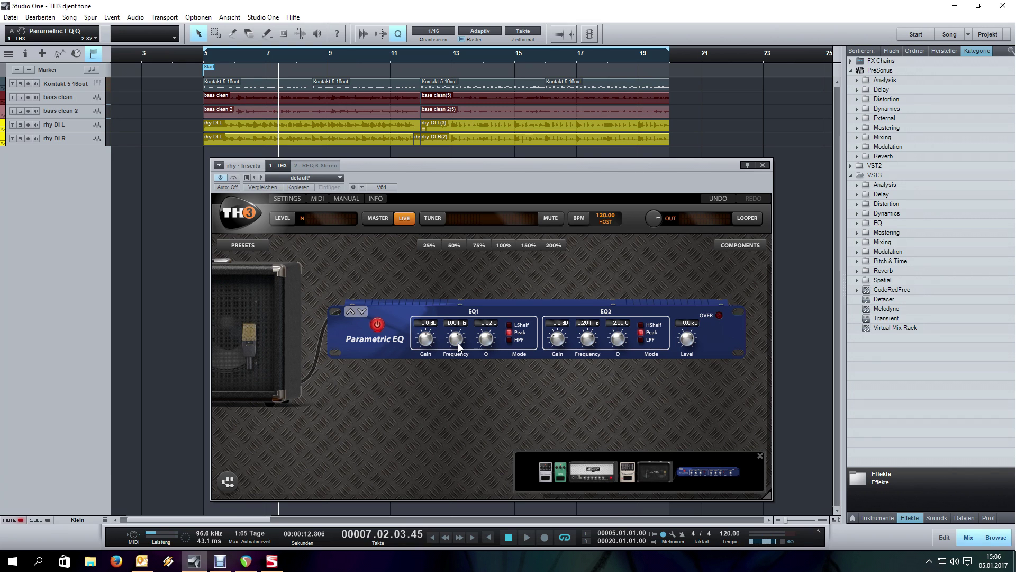
{"action": "left_click_drag", "start_coordinate": [459, 330], "coordinate": [460, 342]}
{"action": "left_click_drag", "start_coordinate": [459, 340], "coordinate": [490, 334]}
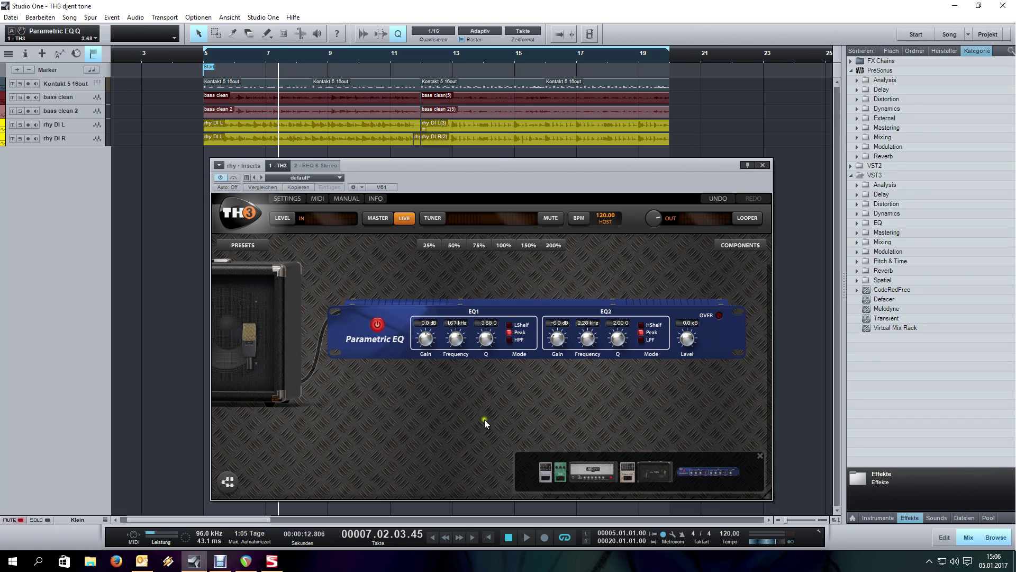
Play the mix, boost EQ1 to 11.4 dB, narrow it to 1.66 kHz with Q 8.00, and enter a gain of -4 dB.
{"action": "key", "text": "space"}
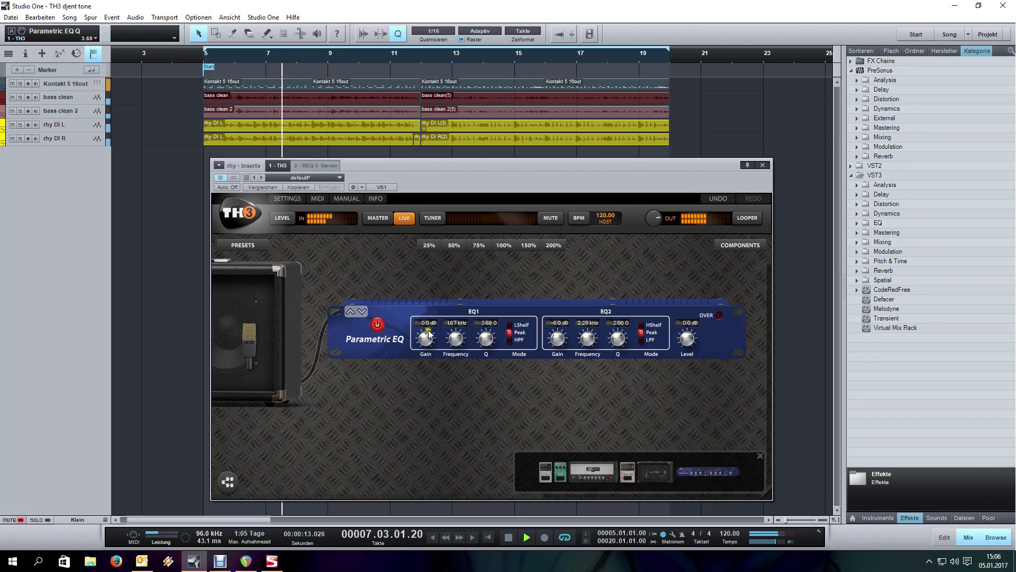
{"action": "left_click_drag", "start_coordinate": [429, 344], "coordinate": [422, 302]}
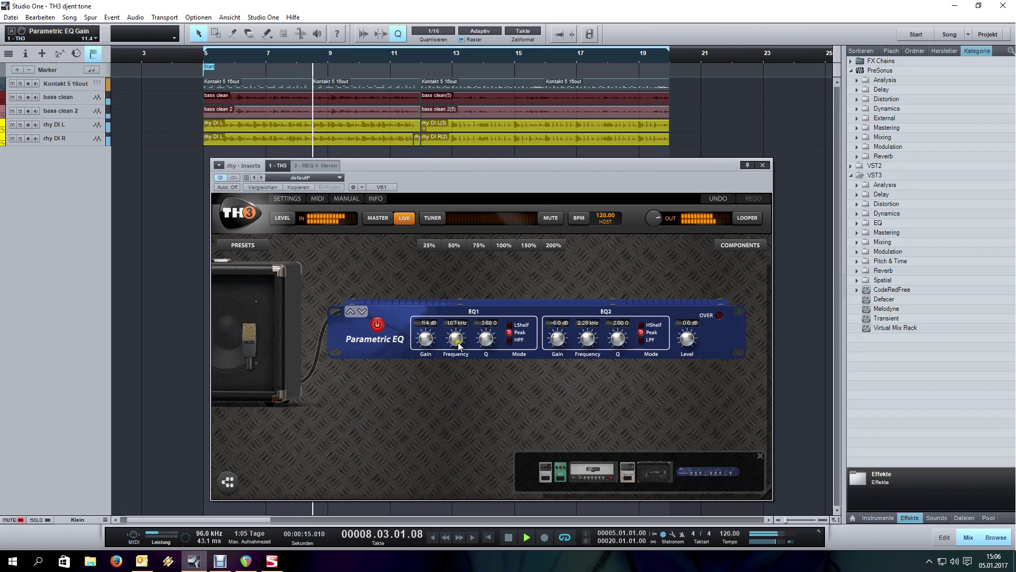
{"action": "left_click_drag", "start_coordinate": [486, 339], "coordinate": [488, 280]}
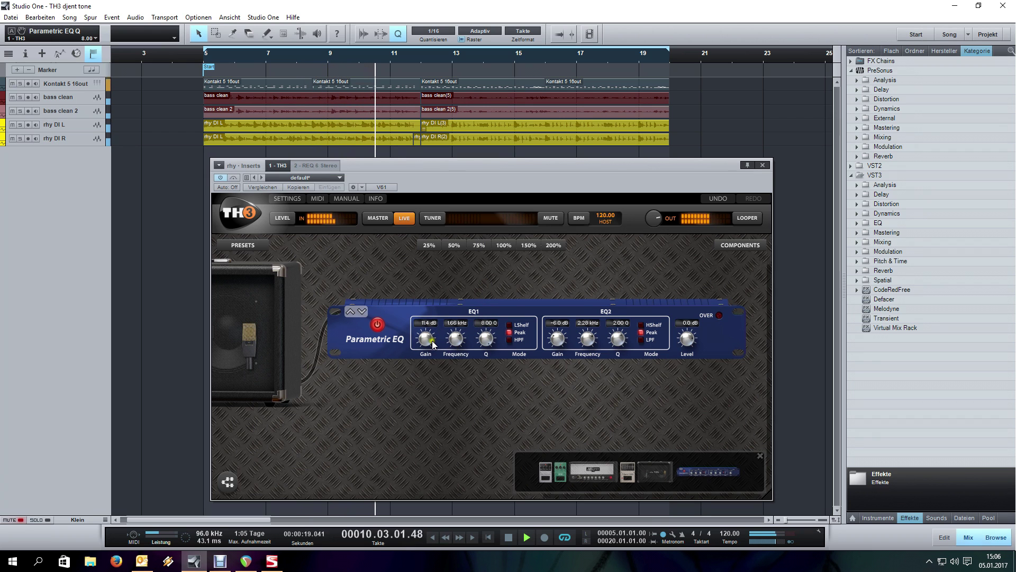
{"action": "scroll", "coordinate": [428, 341], "scroll_direction": "down", "scroll_amount": 10}
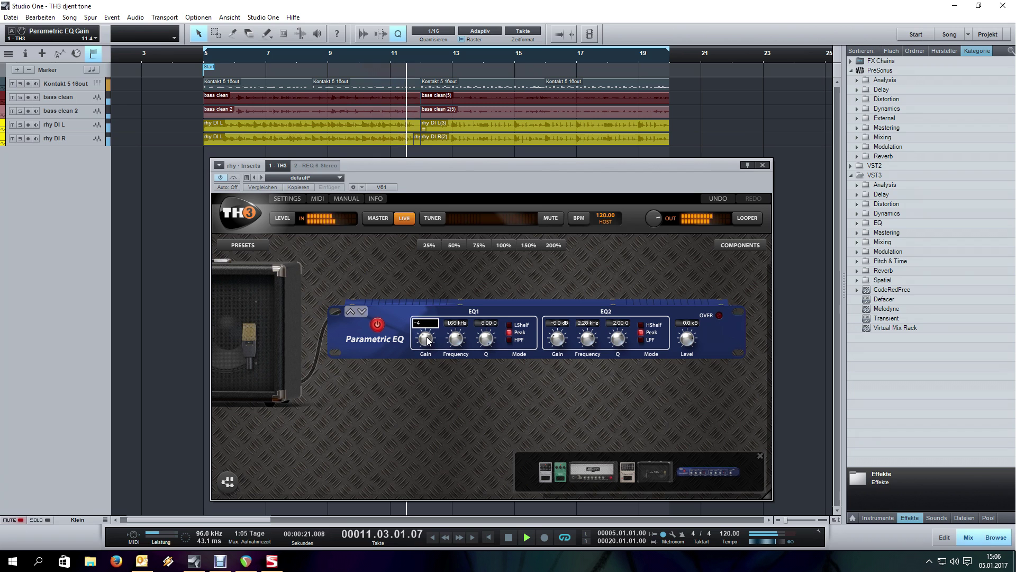
End the loop at bar 12 and compare EQ1's gain at 0 dB and -4 dB, keeping -4 dB.
{"action": "left_click", "coordinate": [419, 59], "text": "alt"}
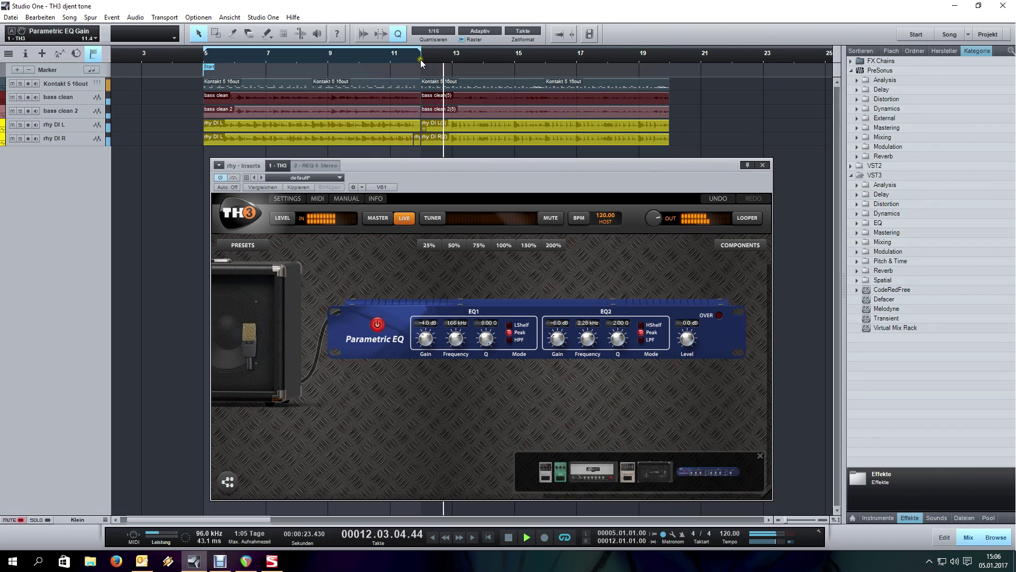
{"action": "double_click", "coordinate": [427, 340]}
{"action": "type", "text": "0"}
{"action": "key", "text": "Return"}
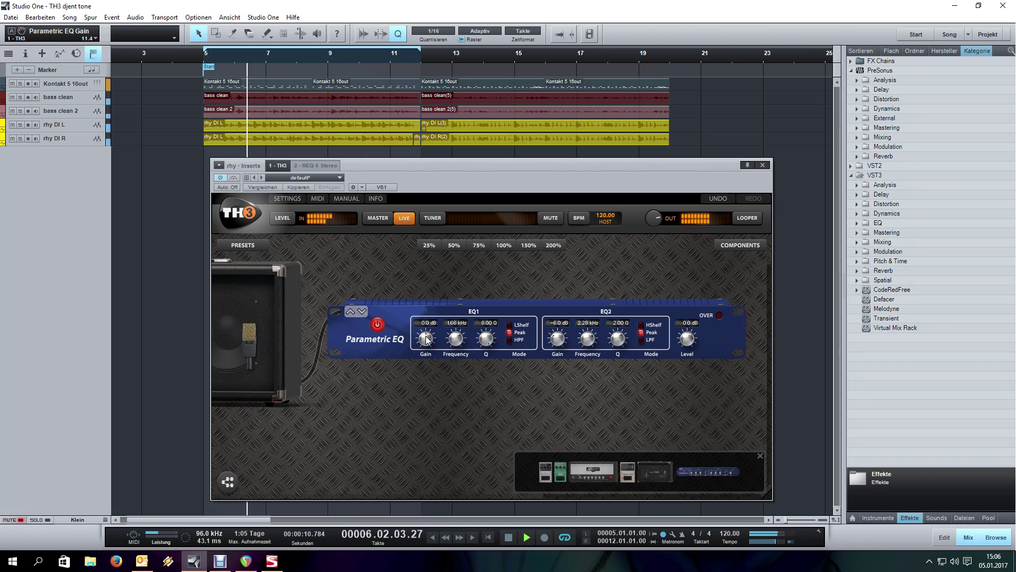
{"action": "double_click", "coordinate": [427, 339]}
{"action": "type", "text": "-4"}
{"action": "key", "text": "Return"}
Shift microphone A on the slo 12k cabinet slightly toward the cabinet's centre and stop playback.
{"action": "left_click_drag", "start_coordinate": [470, 384], "coordinate": [704, 372]}
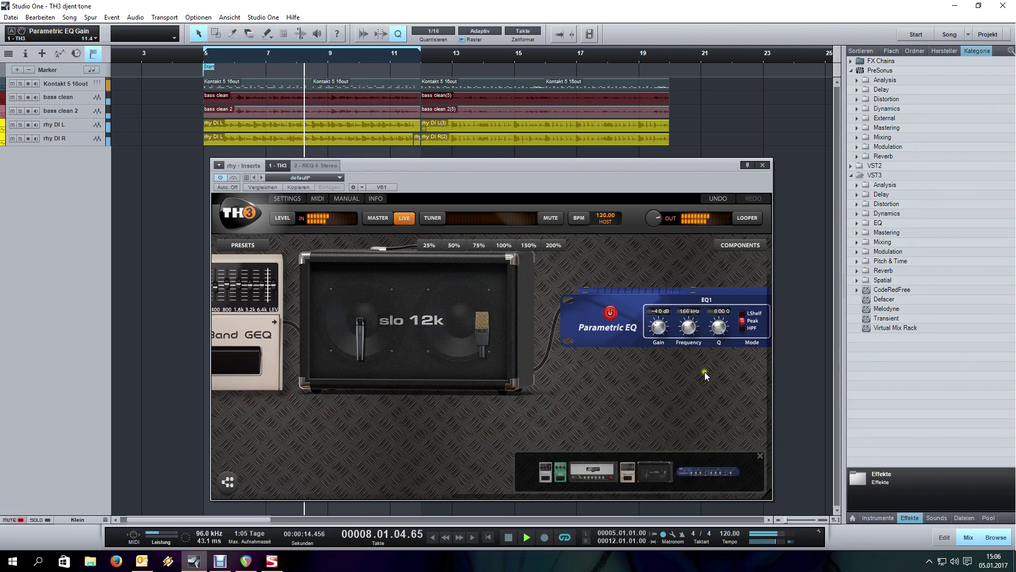
{"action": "left_click_drag", "start_coordinate": [375, 430], "coordinate": [484, 430]}
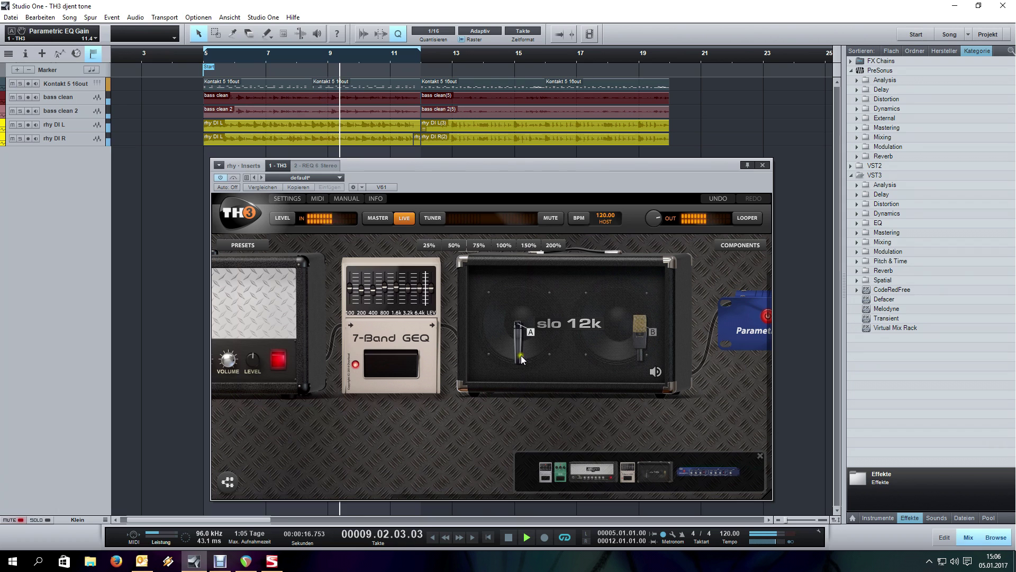
{"action": "left_click_drag", "start_coordinate": [515, 338], "coordinate": [525, 340]}
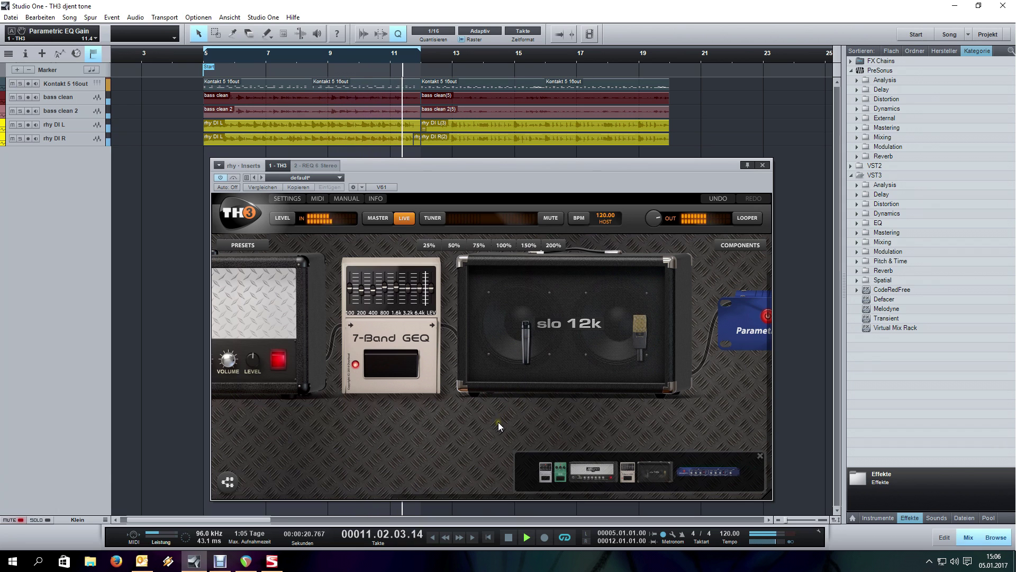
{"action": "key", "text": "space"}
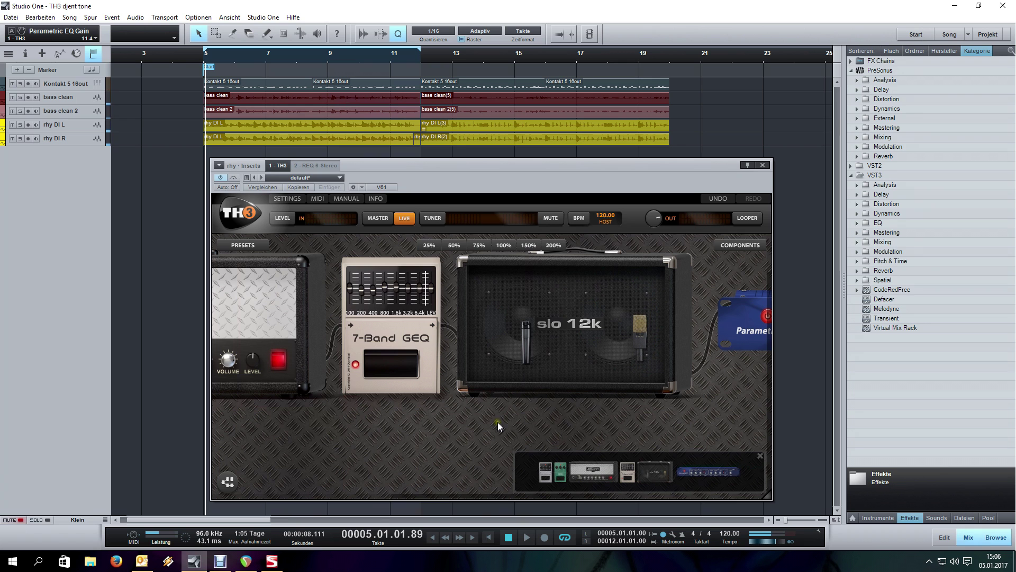
Review the whole signal chain from the Gate Expander through amp, 7-Band GEQ and cabinet to the Parametric EQ.
{"action": "left_click_drag", "start_coordinate": [498, 422], "coordinate": [729, 441]}
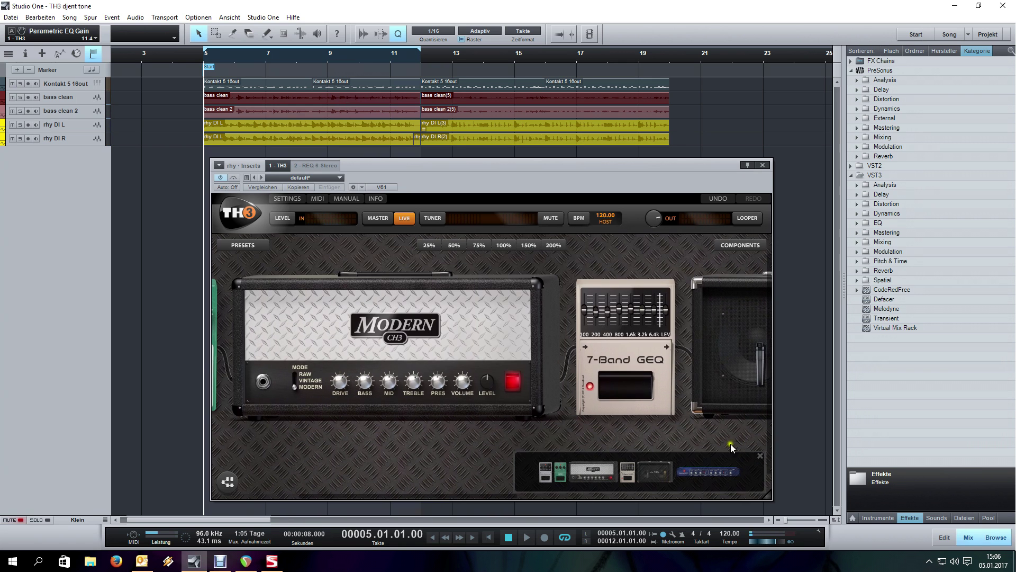
{"action": "left_click_drag", "start_coordinate": [358, 464], "coordinate": [671, 425]}
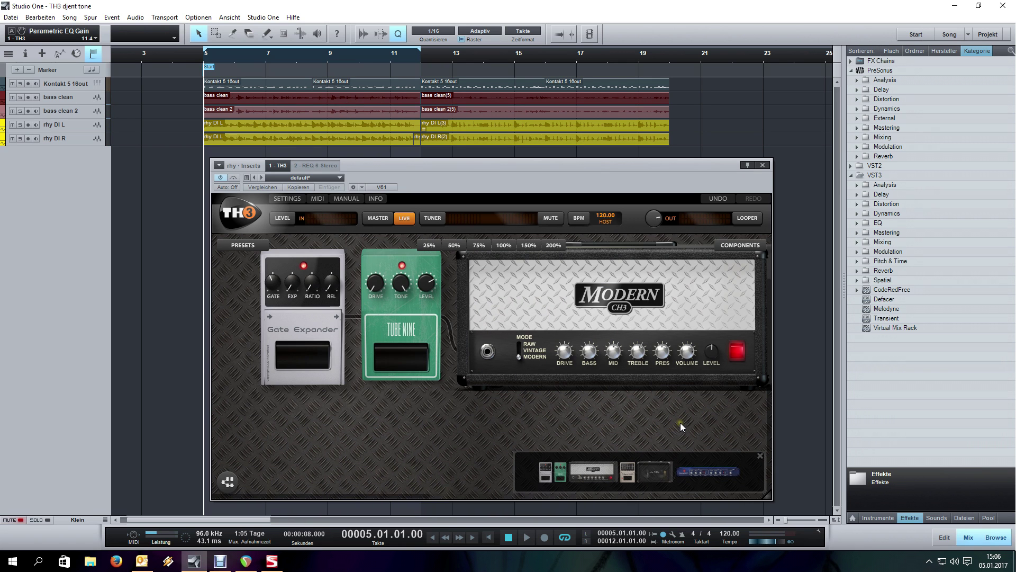
{"action": "left_click_drag", "start_coordinate": [681, 423], "coordinate": [436, 409]}
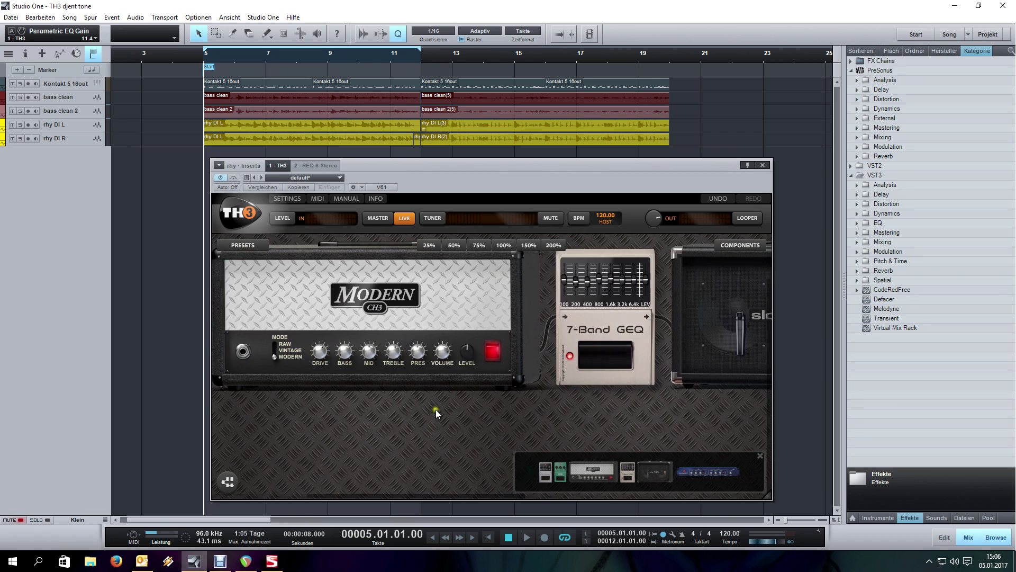
{"action": "left_click_drag", "start_coordinate": [623, 431], "coordinate": [419, 440]}
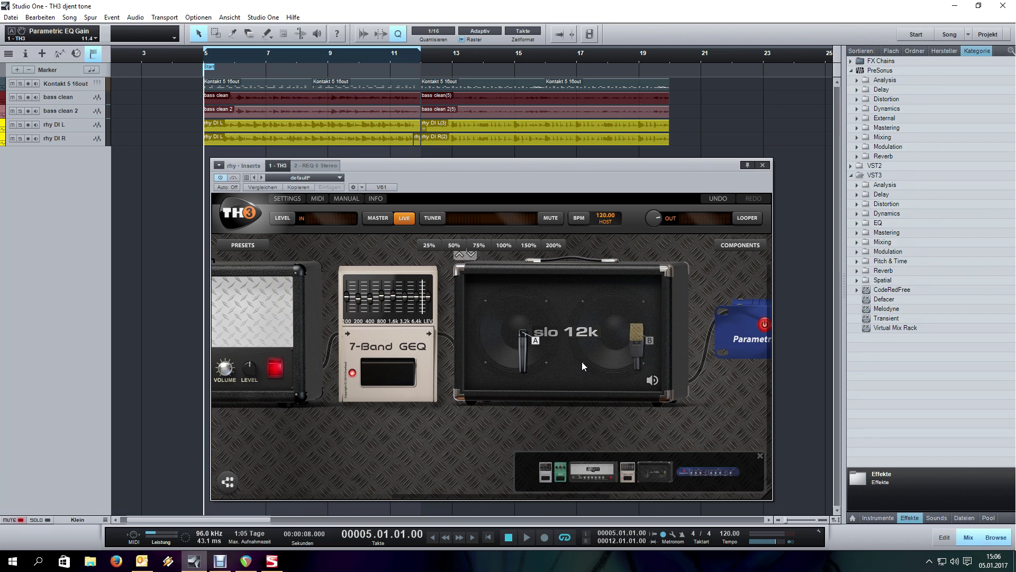
{"action": "left_click_drag", "start_coordinate": [663, 417], "coordinate": [567, 419]}
{"action": "left_click_drag", "start_coordinate": [728, 389], "coordinate": [525, 412]}
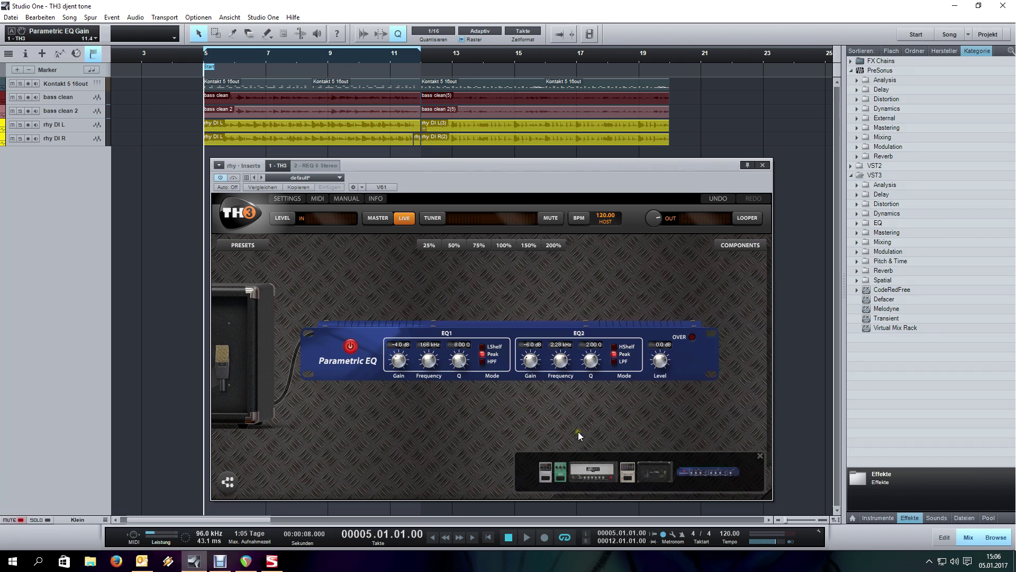
Set the loop from bar 12 to bar 20 and play the soloed rhythm guitar tracks.
{"action": "left_click", "coordinate": [421, 57]}
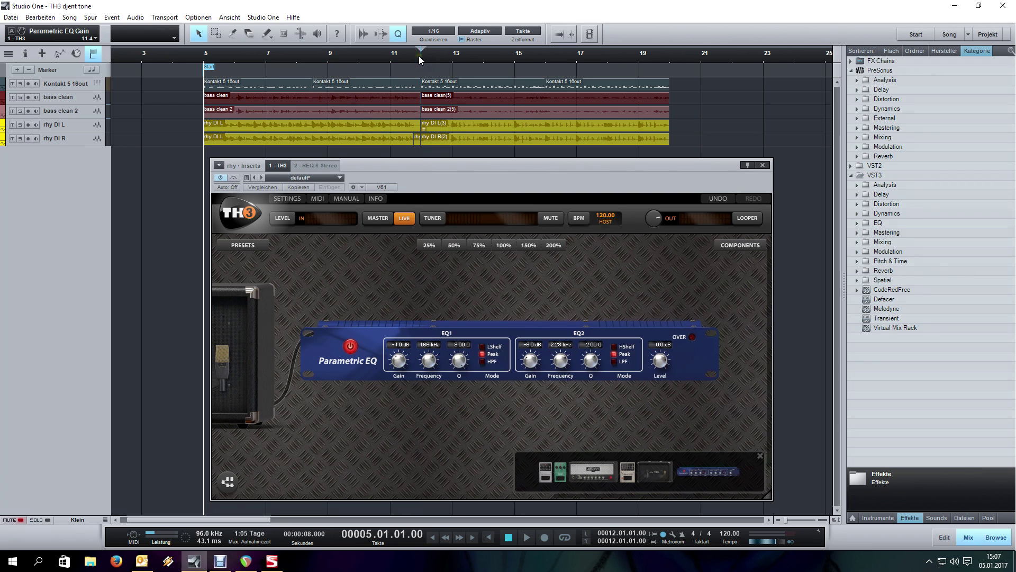
{"action": "left_click", "coordinate": [668, 58]}
{"action": "key", "text": "KP_Divide"}
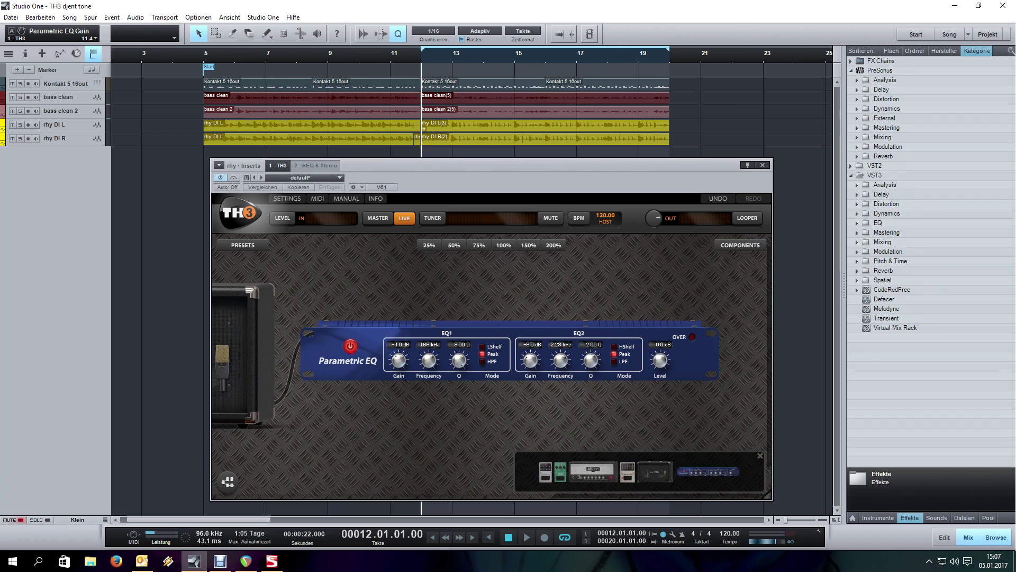
{"action": "key", "text": "space"}
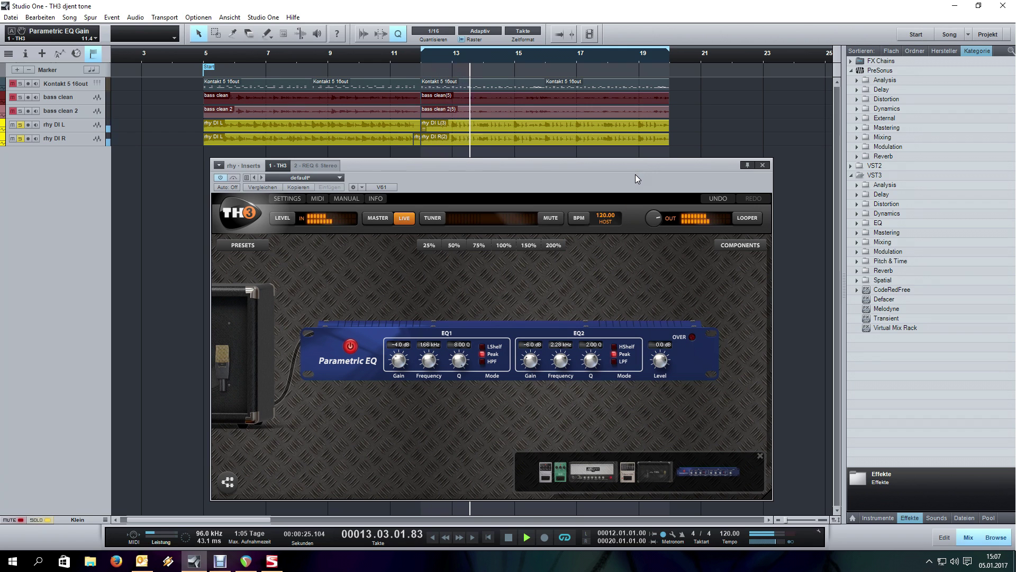
Stop playback and insert the VCA Comp from the Compressor category between the cabinet and the Parametric EQ.
{"action": "left_click", "coordinate": [726, 243]}
{"action": "left_click", "coordinate": [726, 247]}
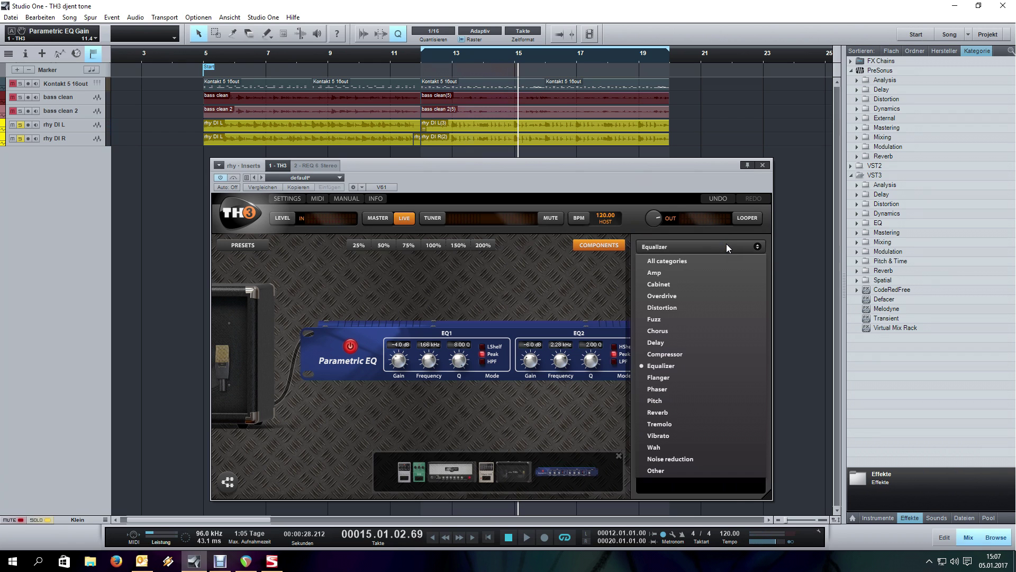
{"action": "left_click", "coordinate": [707, 353]}
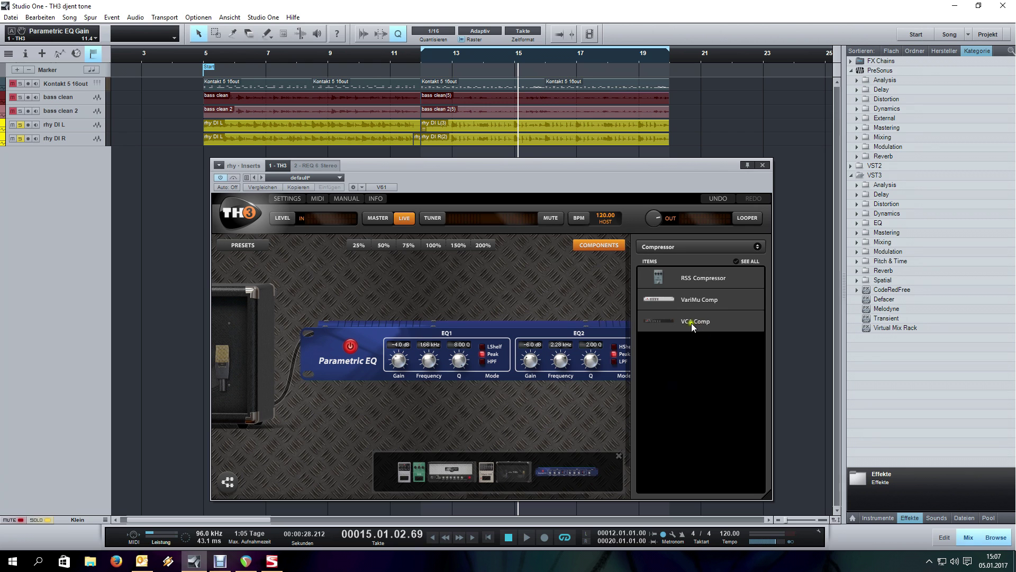
{"action": "left_click_drag", "start_coordinate": [677, 323], "coordinate": [546, 289]}
{"action": "left_click", "coordinate": [583, 245]}
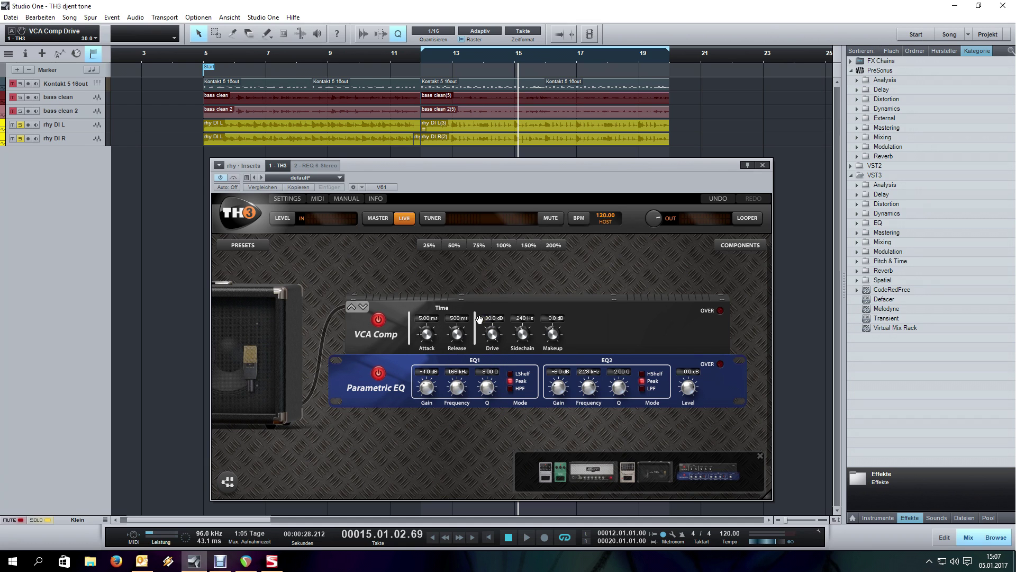
With the guitars playing, set the VCA Comp's Drive to 12.2 dB, Release to 40.0 ms and Makeup to -3.4 dB.
{"action": "key", "text": "space"}
{"action": "key", "text": "space"}
{"action": "left_click_drag", "start_coordinate": [493, 338], "coordinate": [493, 412]}
{"action": "left_click_drag", "start_coordinate": [457, 334], "coordinate": [461, 371]}
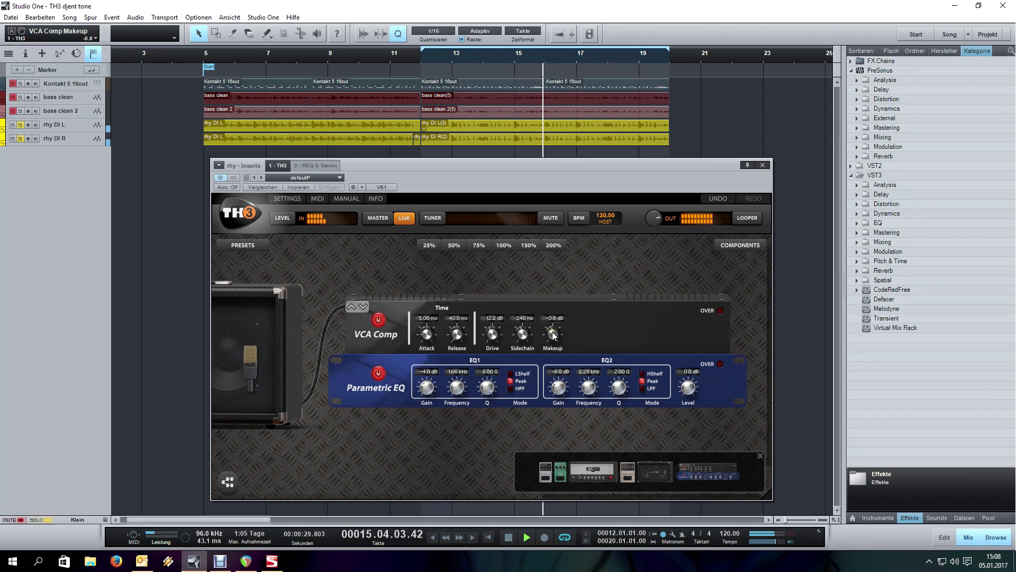
{"action": "left_click_drag", "start_coordinate": [553, 329], "coordinate": [554, 337]}
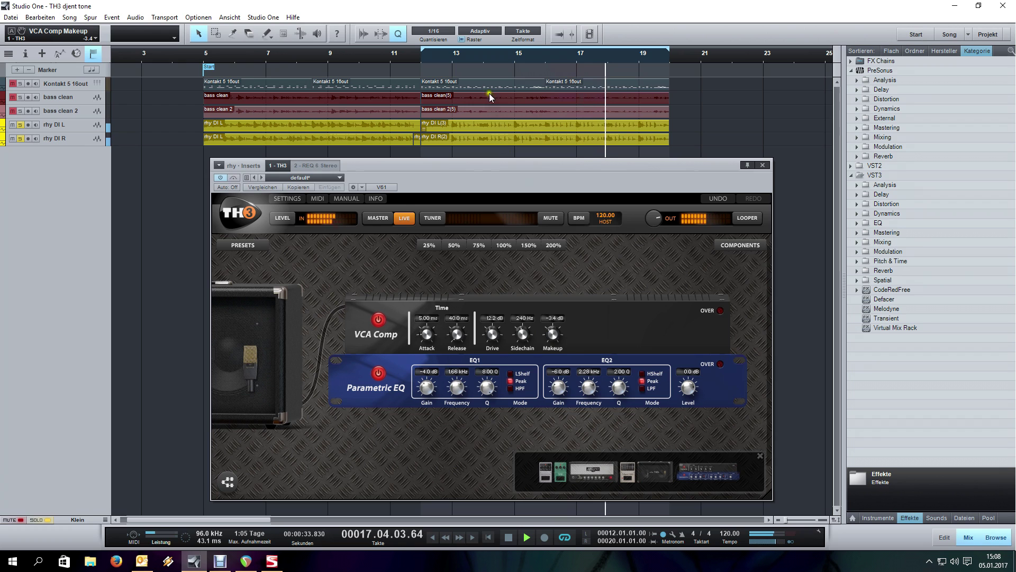
Bypass the VCA Comp, loop only the second half of bar 12, and play it from the loop start.
{"action": "left_click", "coordinate": [378, 320]}
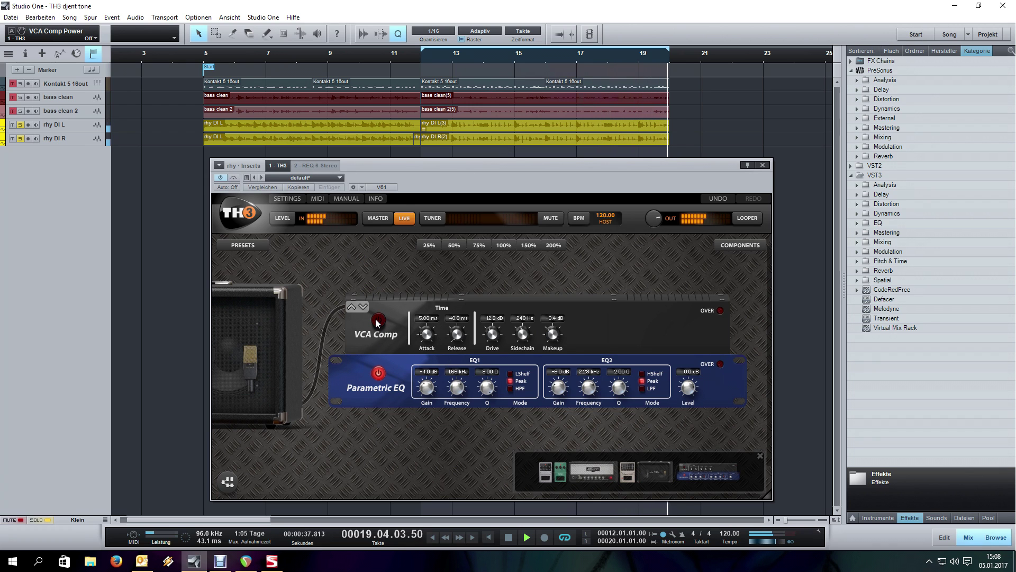
{"action": "key", "text": "space"}
{"action": "scroll", "coordinate": [434, 61], "scroll_direction": "up", "scroll_amount": 6}
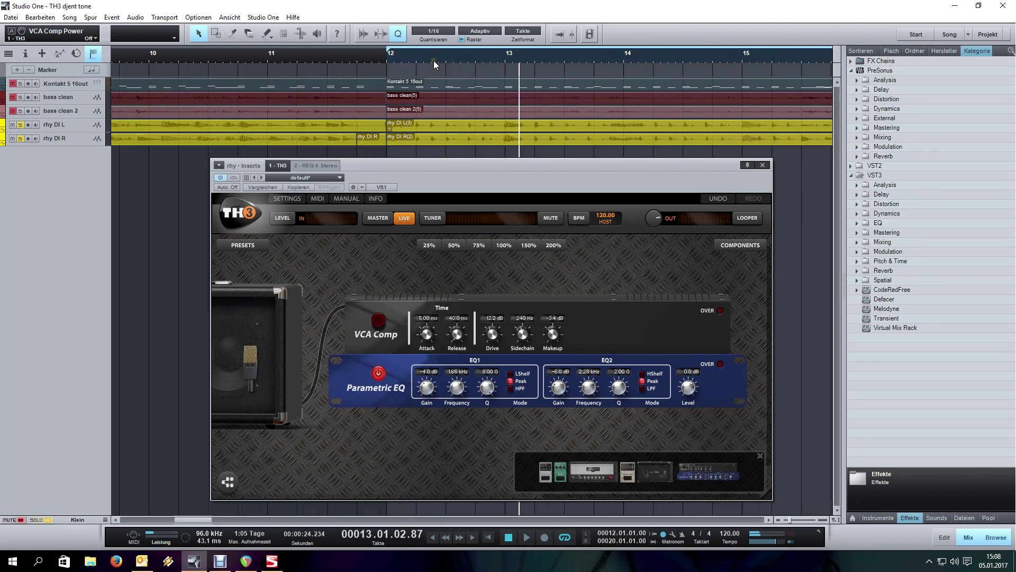
{"action": "left_click_drag", "start_coordinate": [453, 59], "coordinate": [547, 59]}
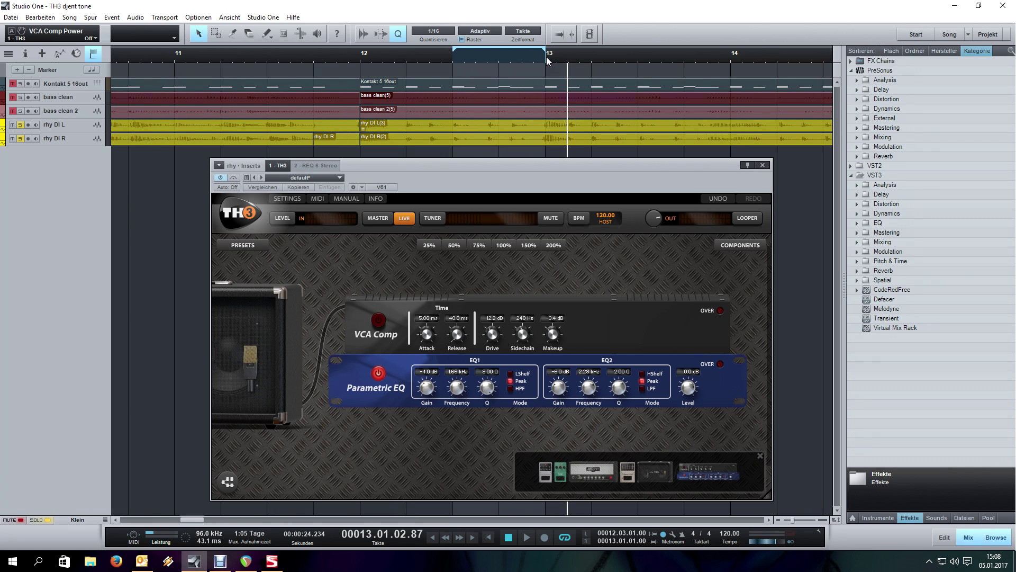
{"action": "key", "text": "KP_1"}
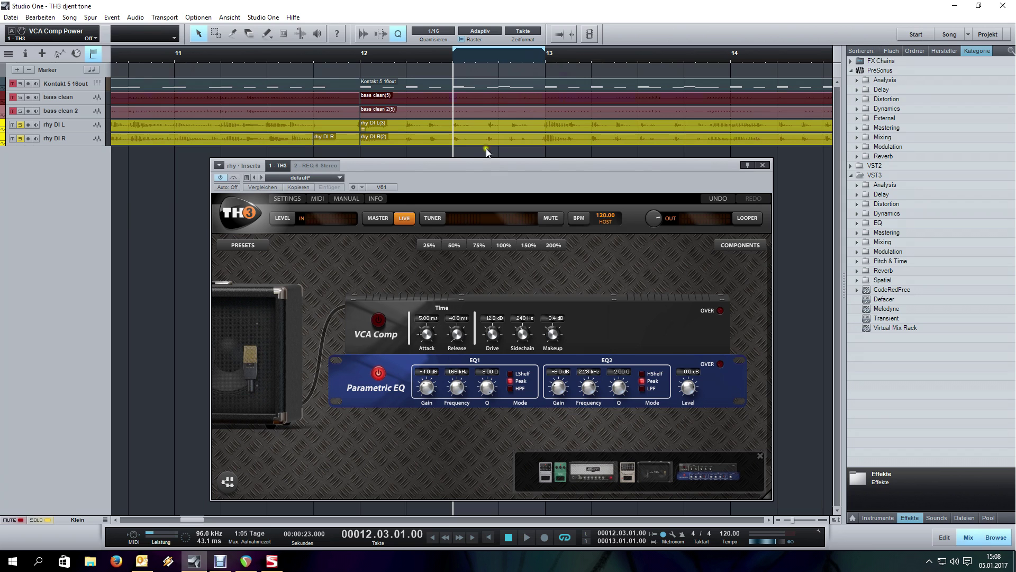
{"action": "key", "text": "space"}
Switch the VCA Comp back on, set its Drive to 10.1 dB and stop playback.
{"action": "left_click", "coordinate": [377, 320]}
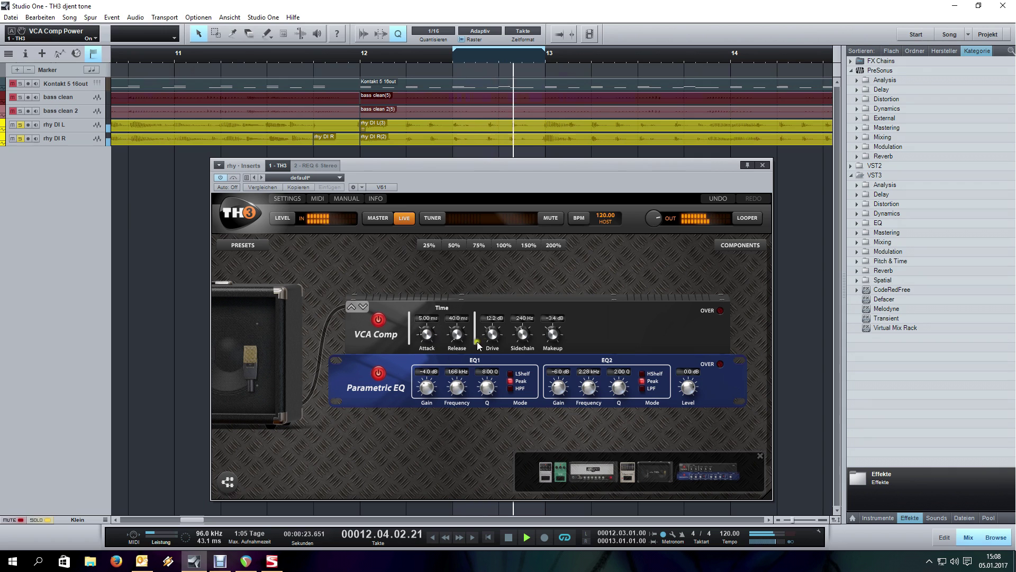
{"action": "scroll", "coordinate": [497, 339], "scroll_direction": "down", "scroll_amount": 5}
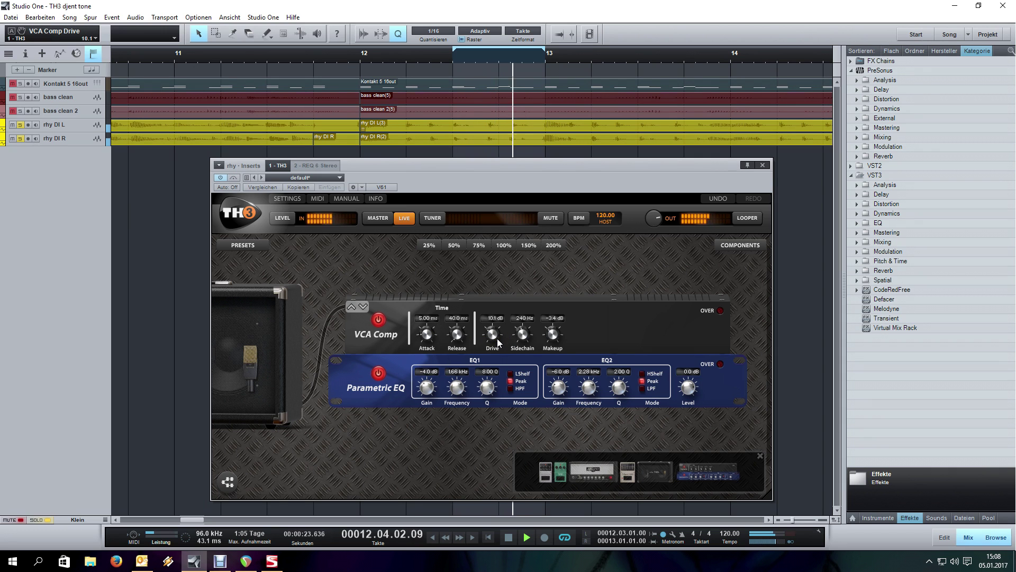
{"action": "key", "text": "space"}
{"action": "scroll", "coordinate": [455, 60], "scroll_direction": "down", "scroll_amount": 4}
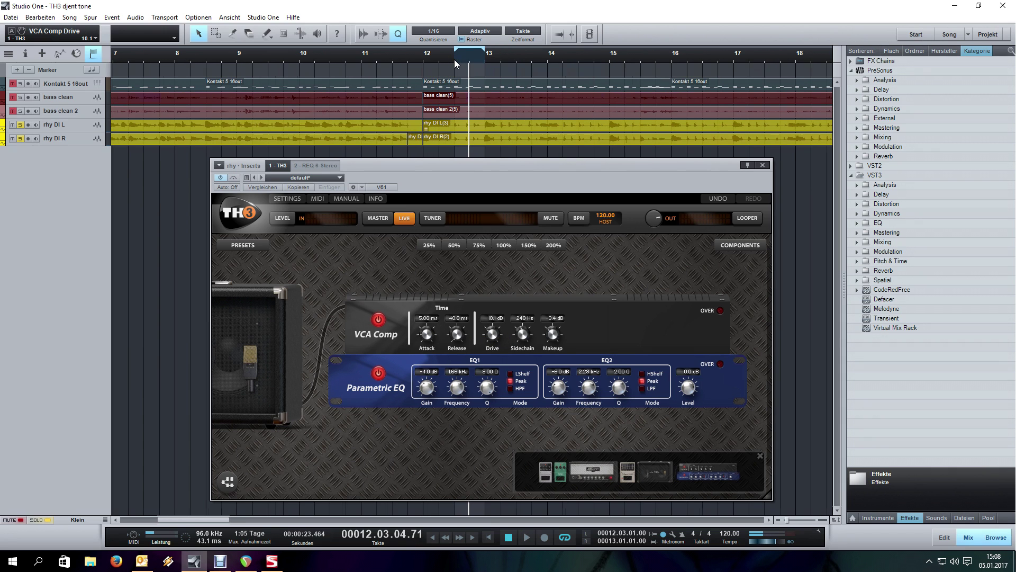
Set the Gate Expander's Gate threshold to -40.6 dB.
{"action": "scroll", "coordinate": [448, 60], "scroll_direction": "down", "scroll_amount": 2}
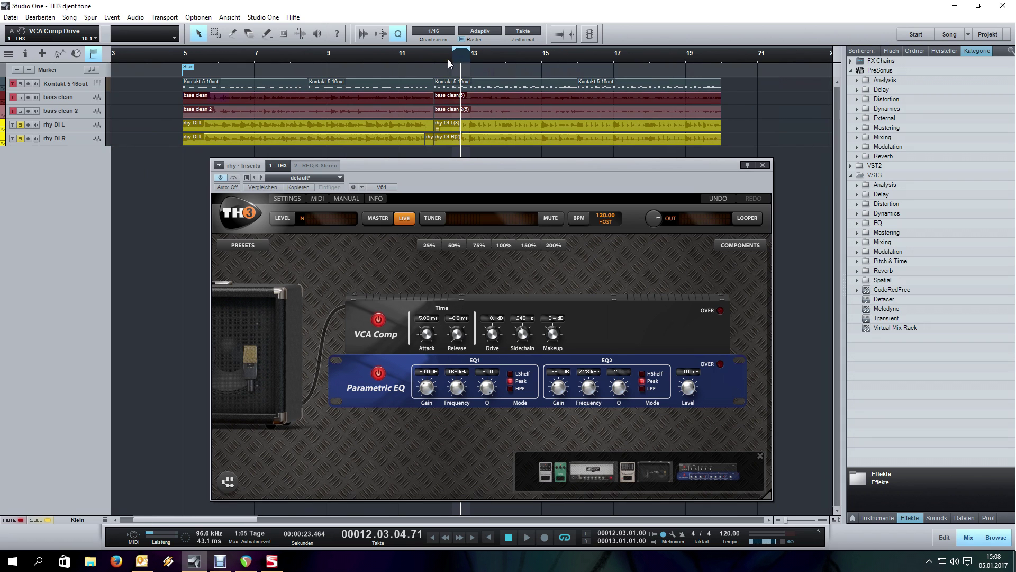
{"action": "left_click_drag", "start_coordinate": [436, 278], "coordinate": [555, 272]}
{"action": "left_click_drag", "start_coordinate": [478, 261], "coordinate": [990, 297]}
{"action": "mouse_move", "coordinate": [268, 321]}
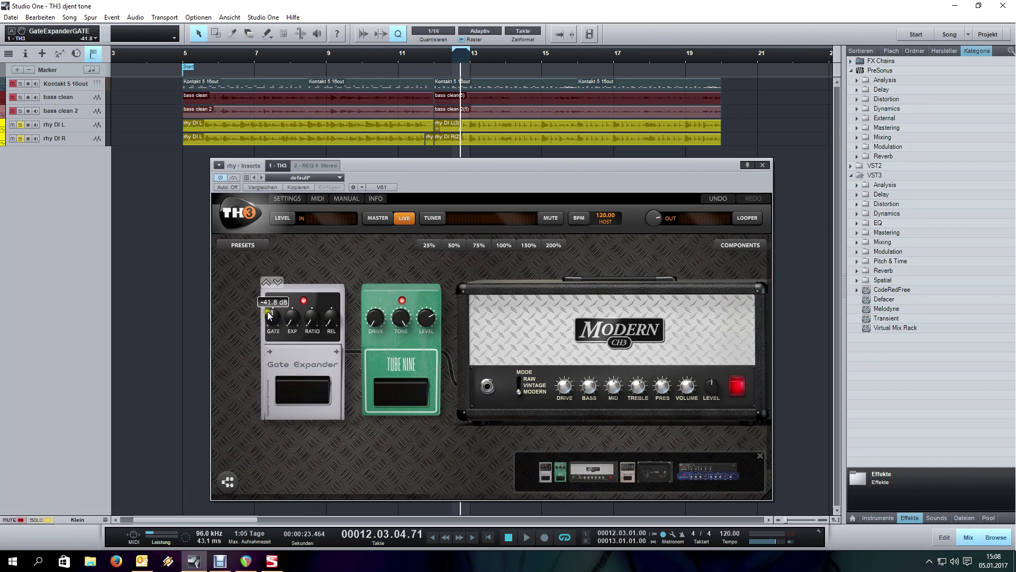
{"action": "left_click_drag", "start_coordinate": [602, 258], "coordinate": [295, 270]}
Play the looped section from its start and set the VCA Comp's Drive to 15.4 dB.
{"action": "key", "text": "space"}
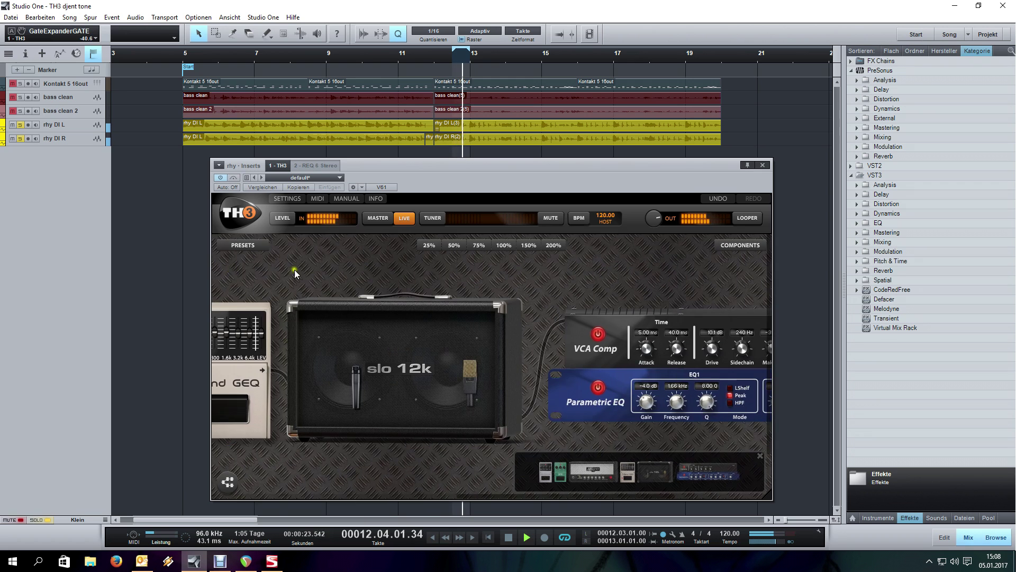
{"action": "left_click_drag", "start_coordinate": [536, 265], "coordinate": [386, 264]}
{"action": "key", "text": "space"}
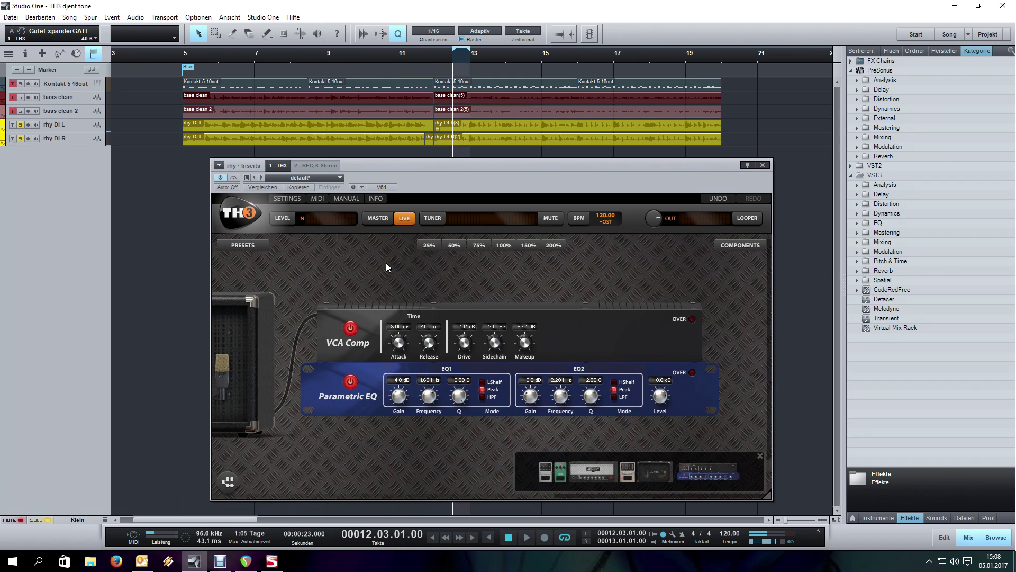
{"action": "key", "text": "space"}
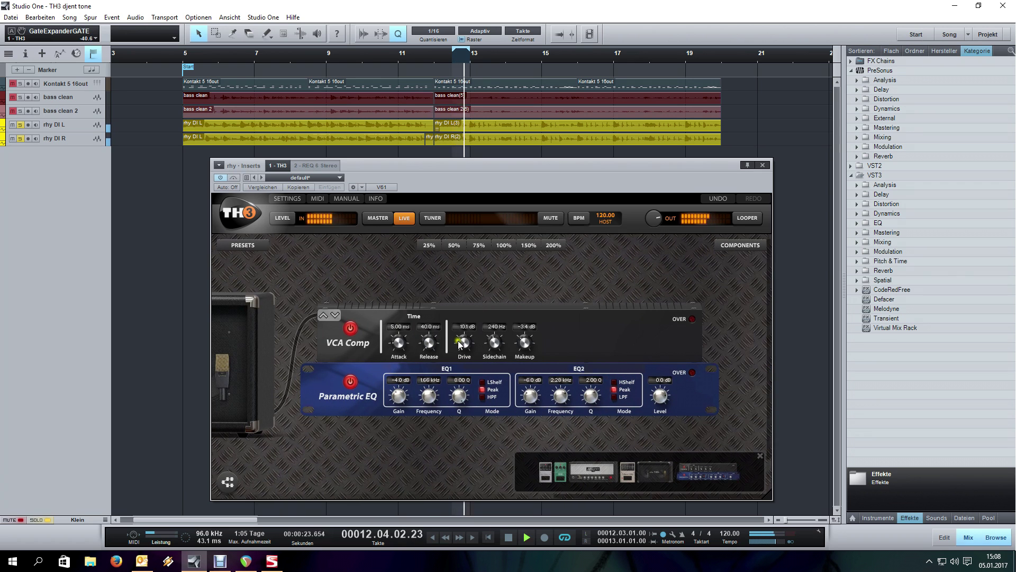
{"action": "left_click_drag", "start_coordinate": [466, 343], "coordinate": [465, 340]}
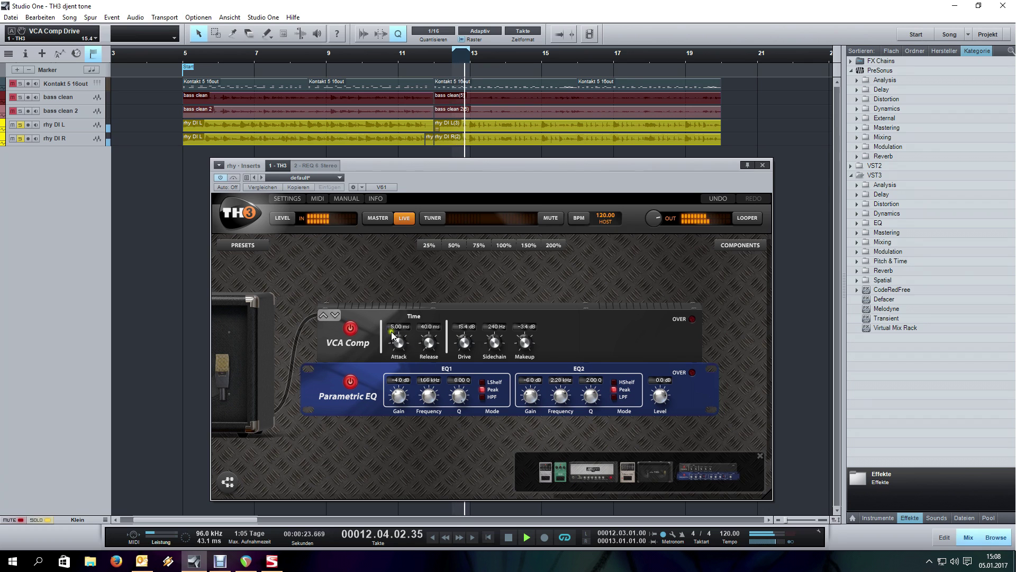
Compare the looped guitars with the VCA Comp bypassed and switched back on, and stop playback.
{"action": "left_click", "coordinate": [352, 329]}
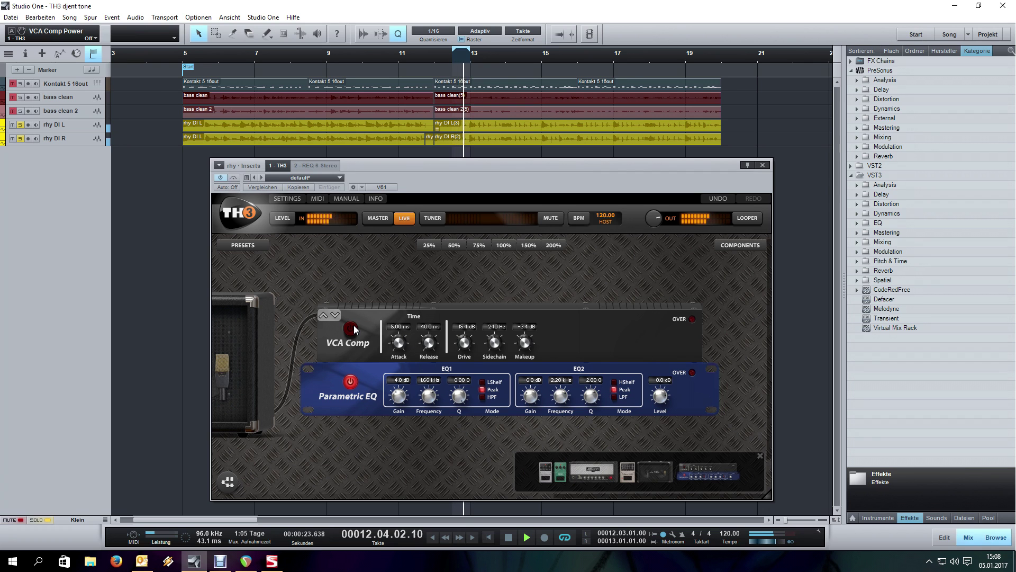
{"action": "left_click", "coordinate": [352, 328]}
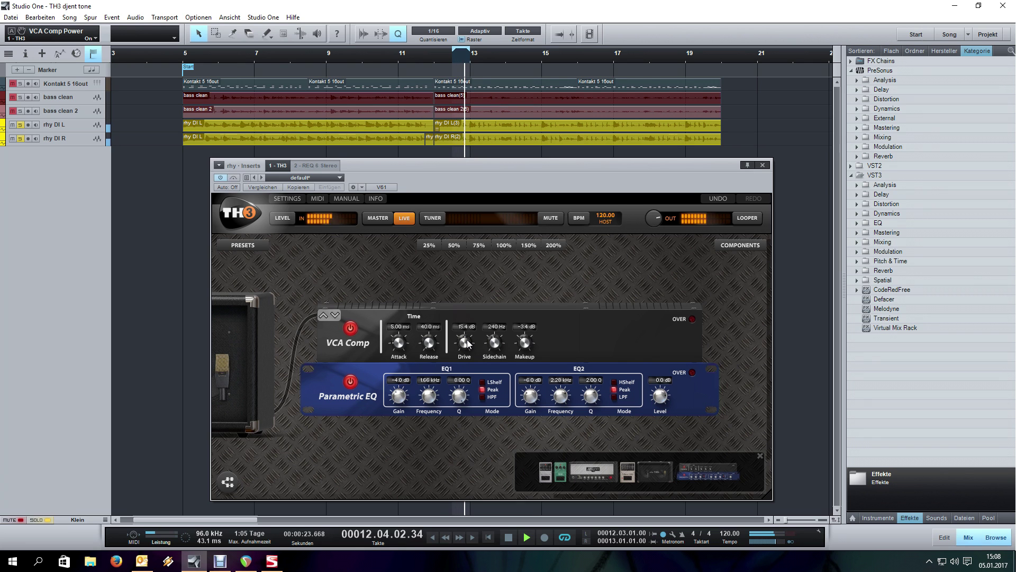
{"action": "key", "text": "space"}
Review the signal chain from the Gate Expander and Tube Nine through the Modern amp, 7-Band GEQ and cabinet to the rack units.
{"action": "left_click_drag", "start_coordinate": [467, 283], "coordinate": [768, 297]}
{"action": "left_click_drag", "start_coordinate": [330, 454], "coordinate": [666, 422]}
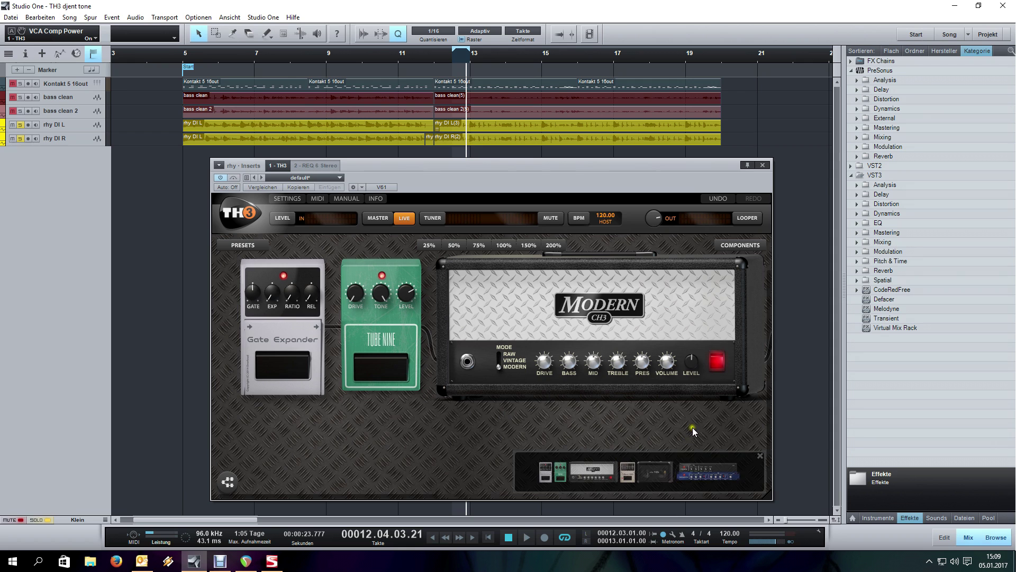
{"action": "left_click_drag", "start_coordinate": [693, 427], "coordinate": [534, 435]}
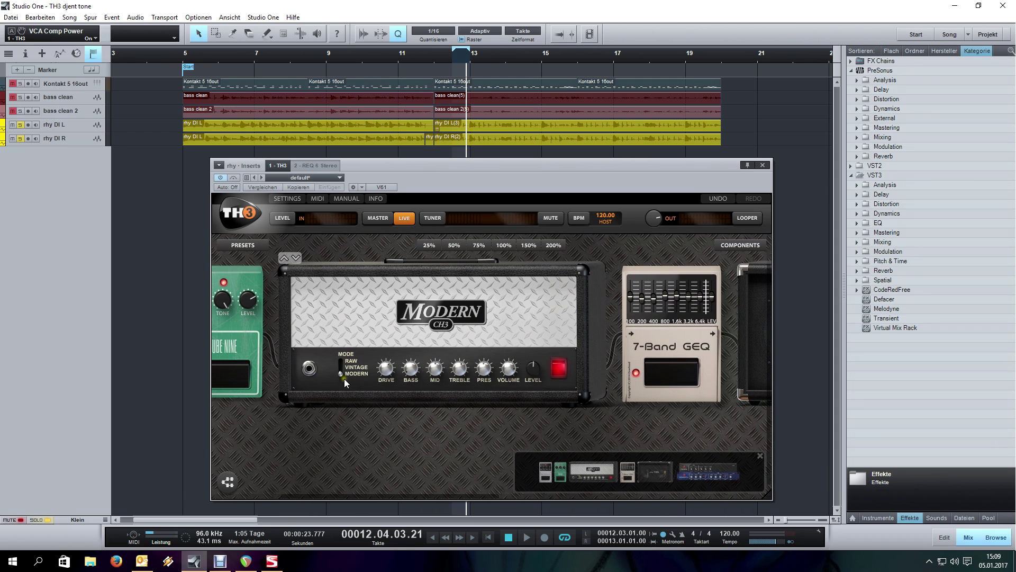
{"action": "left_click_drag", "start_coordinate": [582, 413], "coordinate": [517, 423]}
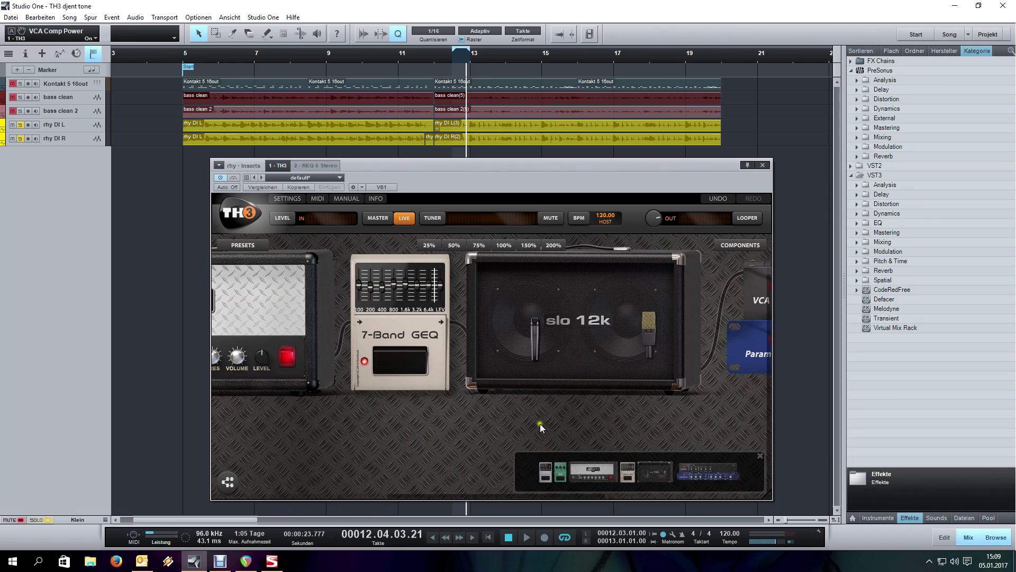
{"action": "left_click_drag", "start_coordinate": [540, 423], "coordinate": [565, 423]}
{"action": "left_click_drag", "start_coordinate": [715, 422], "coordinate": [428, 441]}
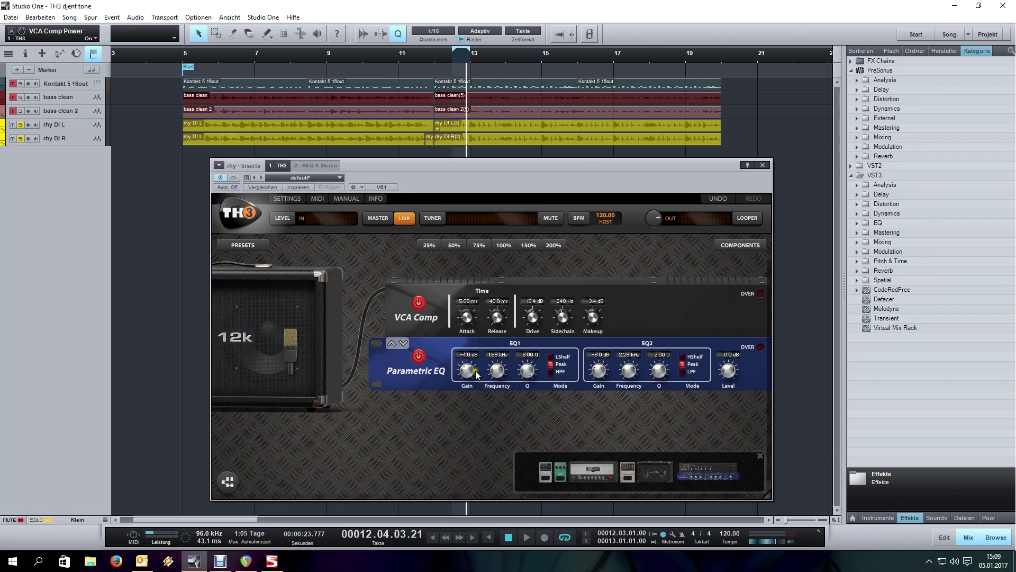
{"action": "left_click_drag", "start_coordinate": [185, 429], "coordinate": [660, 422]}
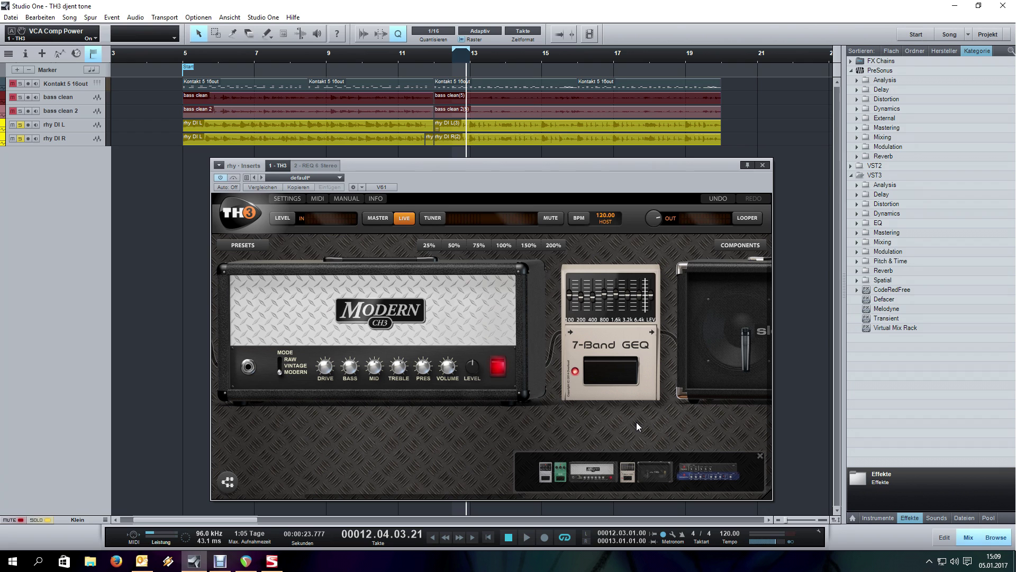
{"action": "left_click_drag", "start_coordinate": [636, 421], "coordinate": [645, 425]}
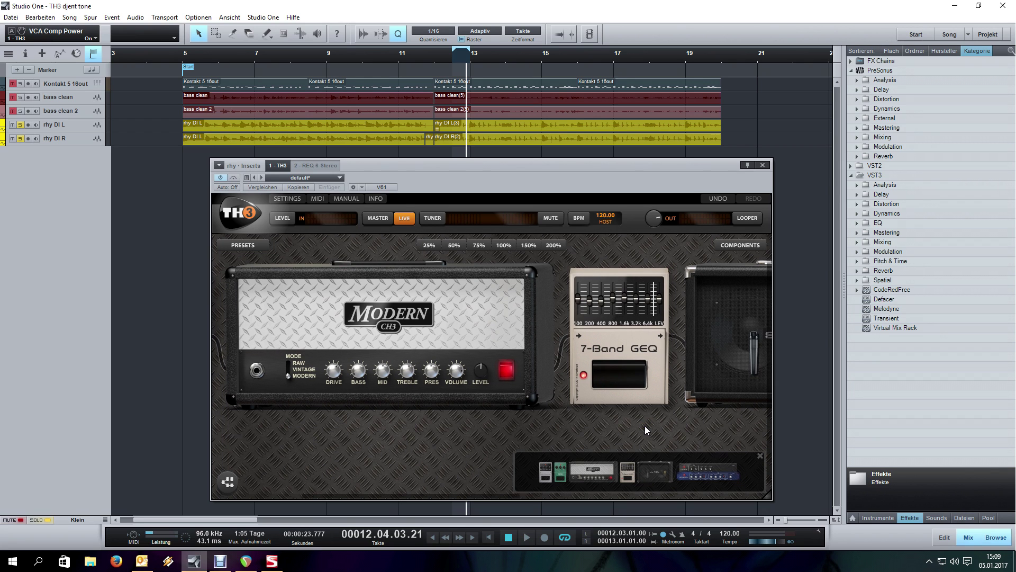